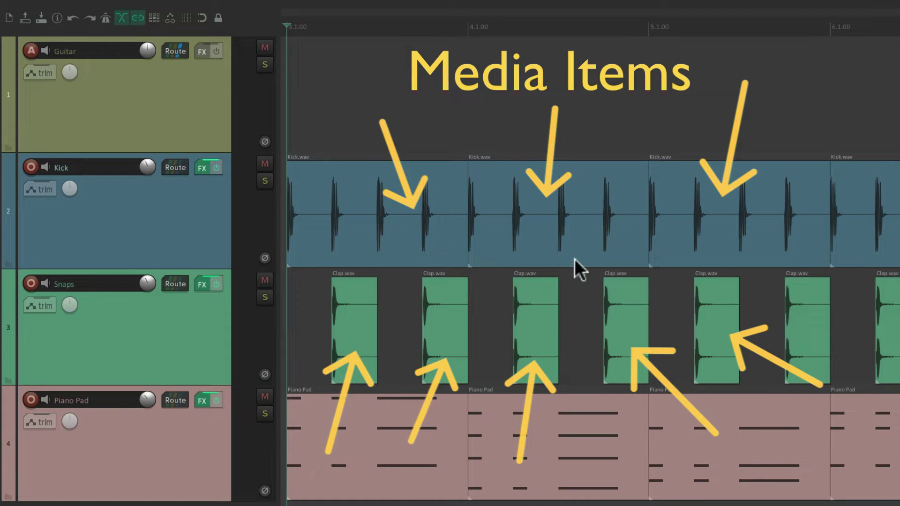
# Select the Kick, Clap and Piano Pad items in turn, then clear the selection
pyautogui.click(578, 246)
pyautogui.click(539, 318)
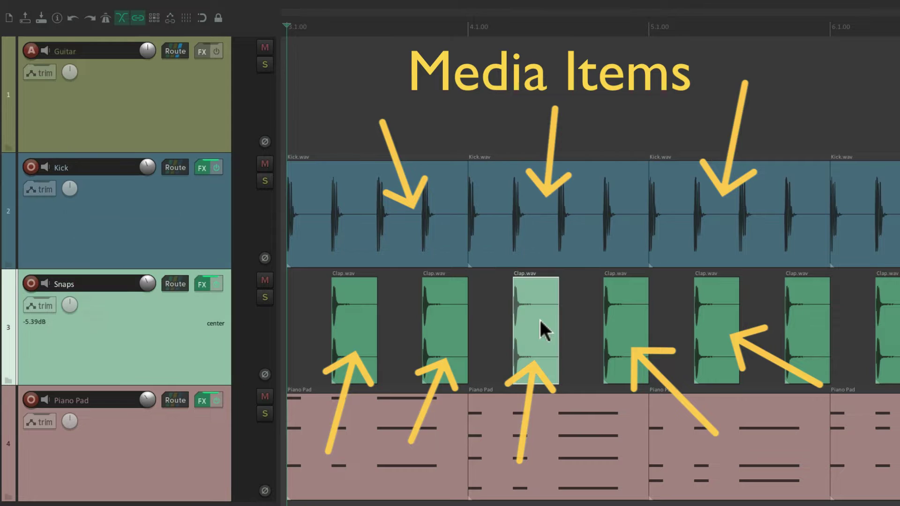
pyautogui.click(579, 413)
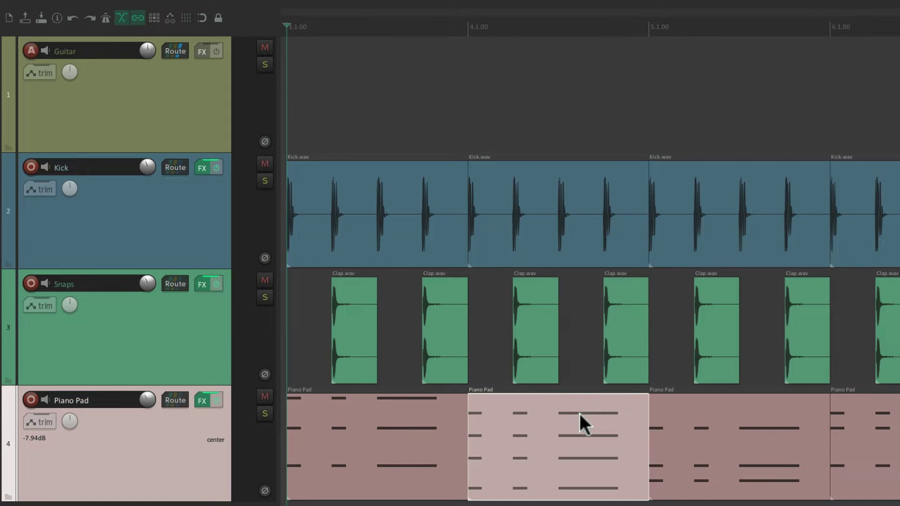
pyautogui.click(586, 360)
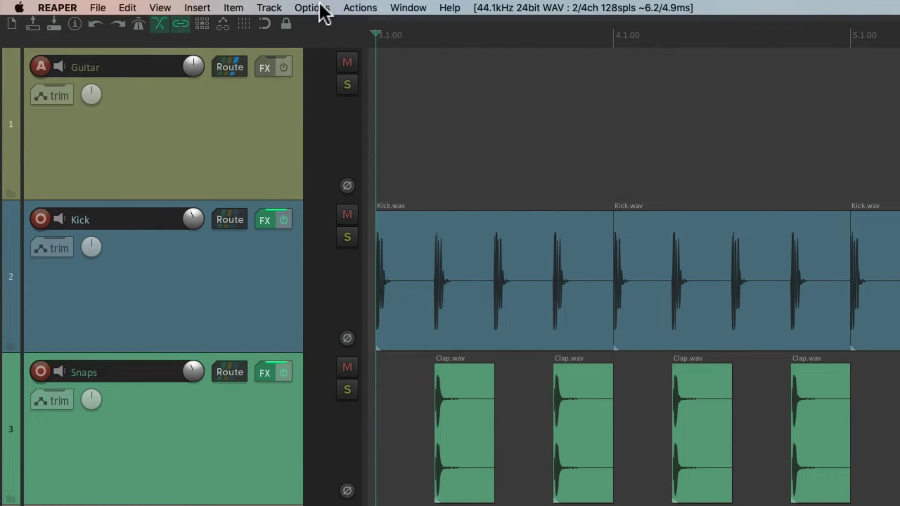
# Open Preferences at Project > Media Item Defaults
pyautogui.click(243, 5)
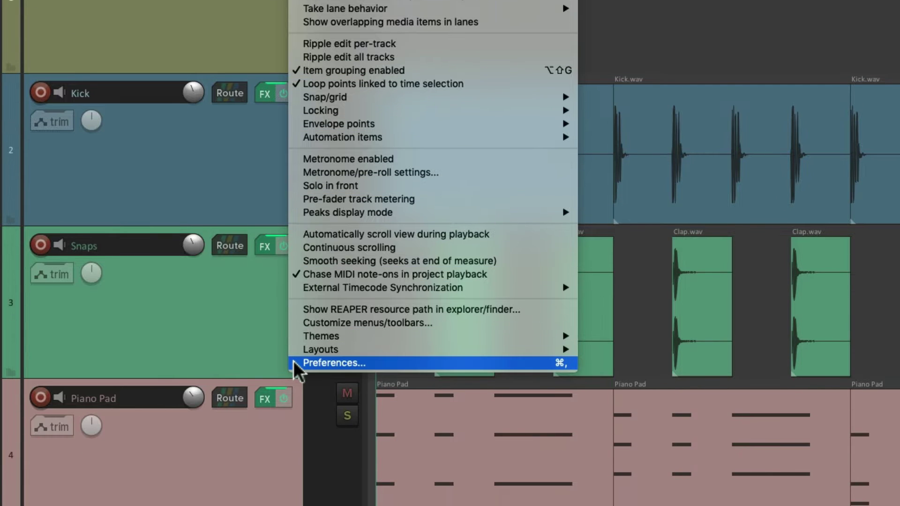
pyautogui.click(295, 363)
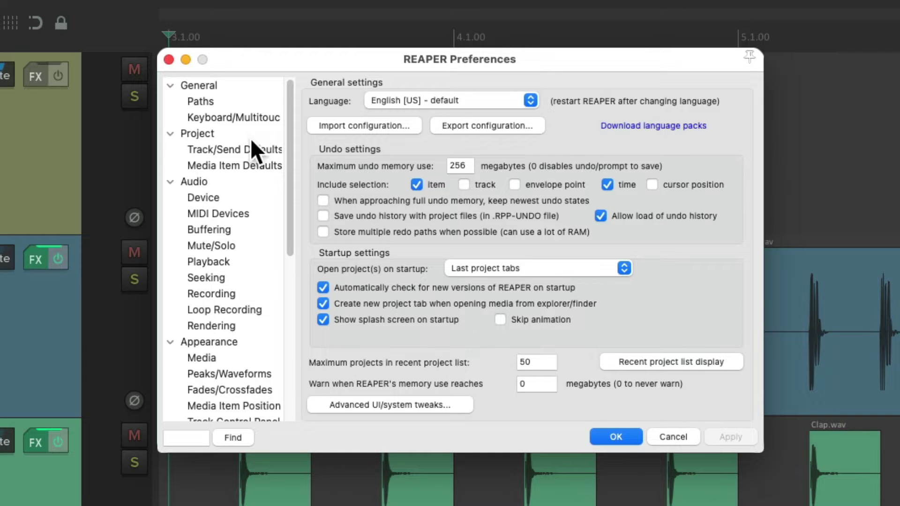
pyautogui.click(271, 164)
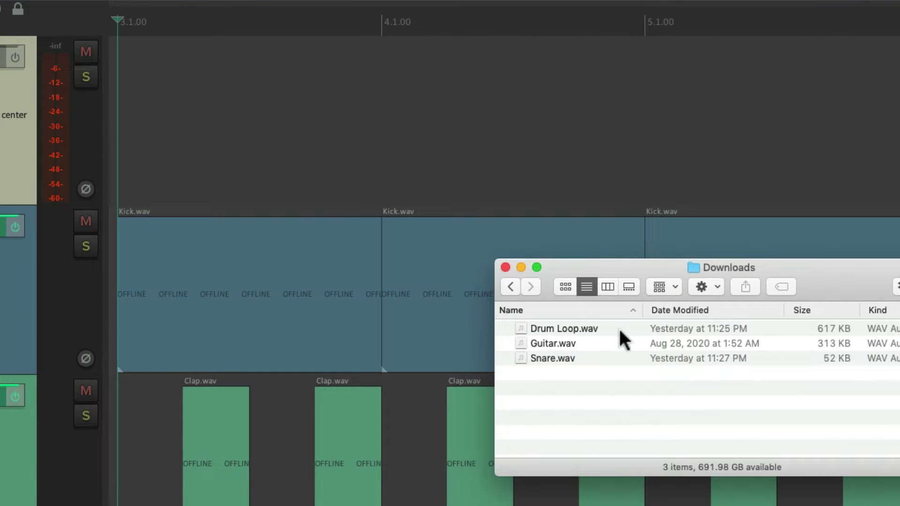
# Import Drum Loop.wav onto the top track and shorten it to play at rate 3.279
pyautogui.click(619, 328)
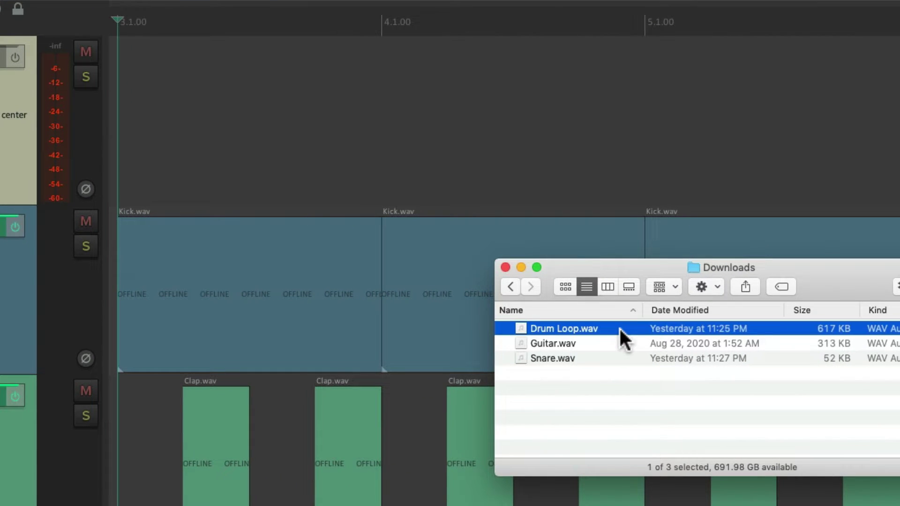
pyautogui.moveTo(620, 328)
pyautogui.mouseDown()
pyautogui.moveTo(609, 327)
pyautogui.moveTo(566, 114)
pyautogui.moveTo(266, 128)
pyautogui.mouseUp()
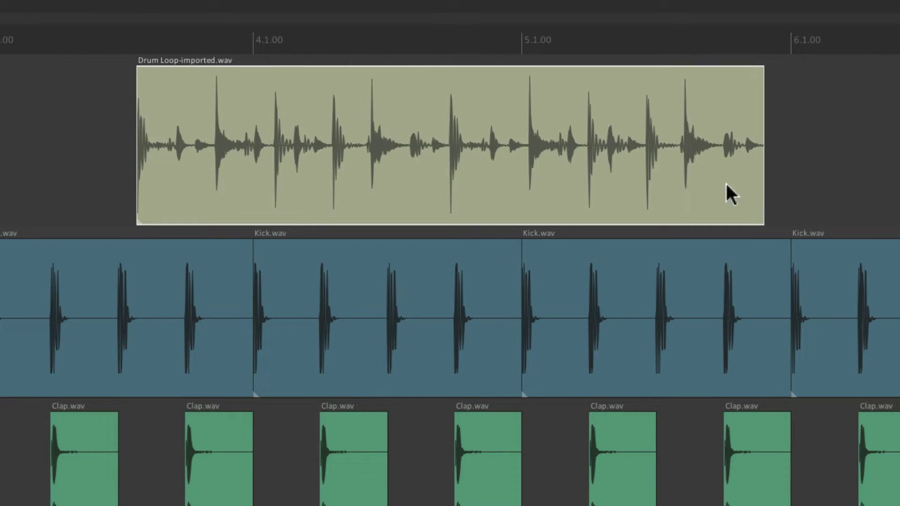
pyautogui.moveTo(765, 188); pyautogui.dragTo(330, 207)
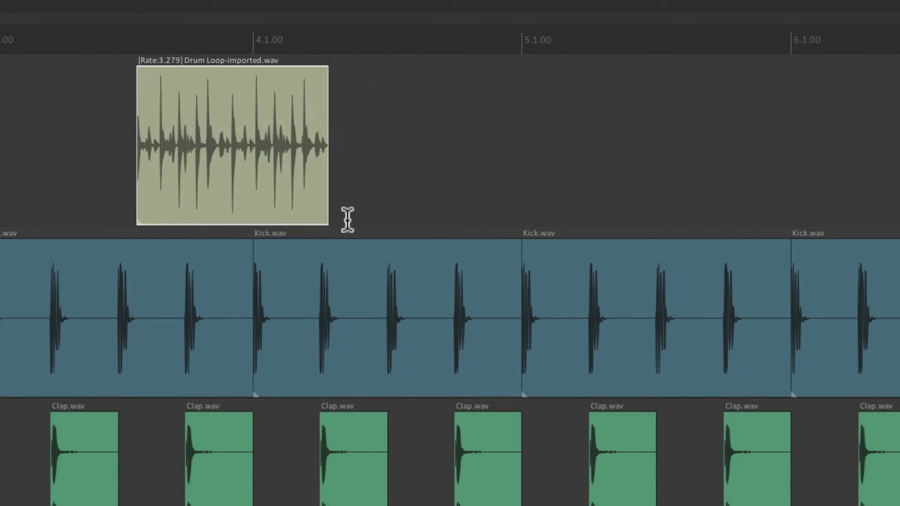
# Try lengthening, moving and extending the drum loop's start, then undo back to the short item
pyautogui.moveTo(328, 123); pyautogui.dragTo(820, 150)
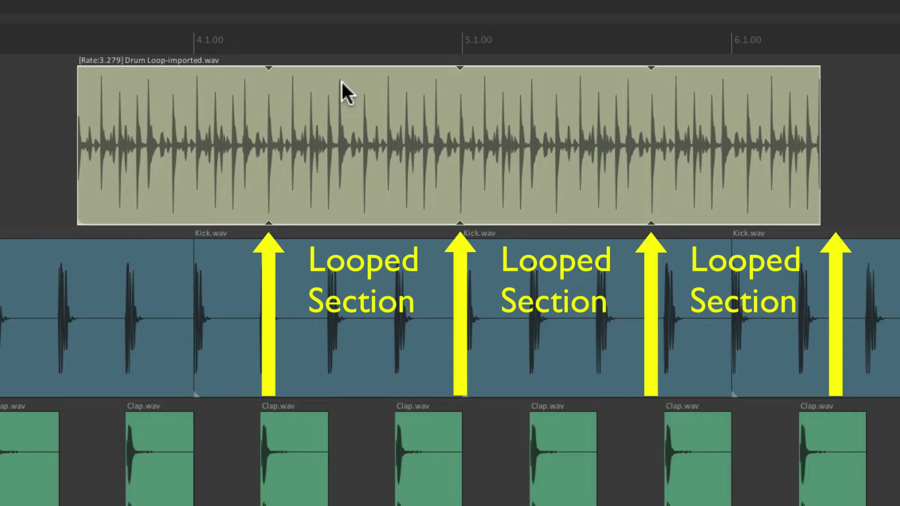
pyautogui.moveTo(327, 90); pyautogui.dragTo(555, 117)
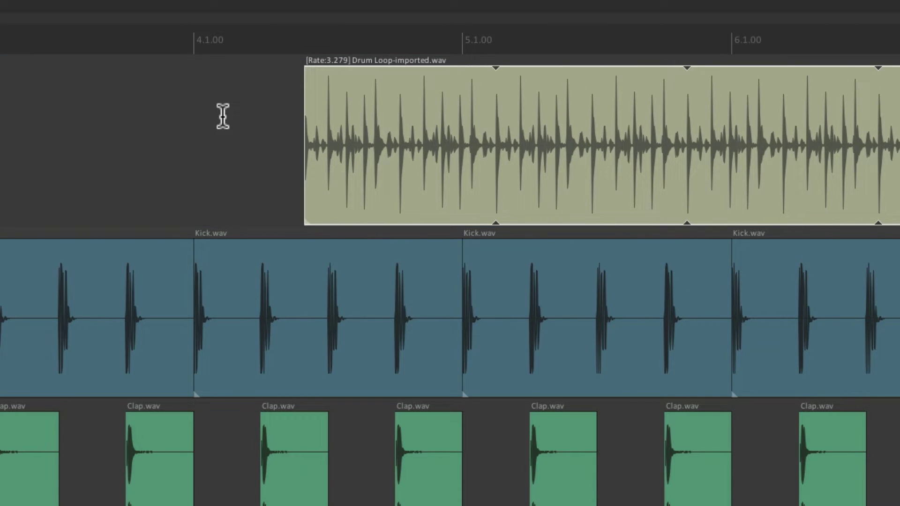
pyautogui.moveTo(303, 158); pyautogui.dragTo(14, 159)
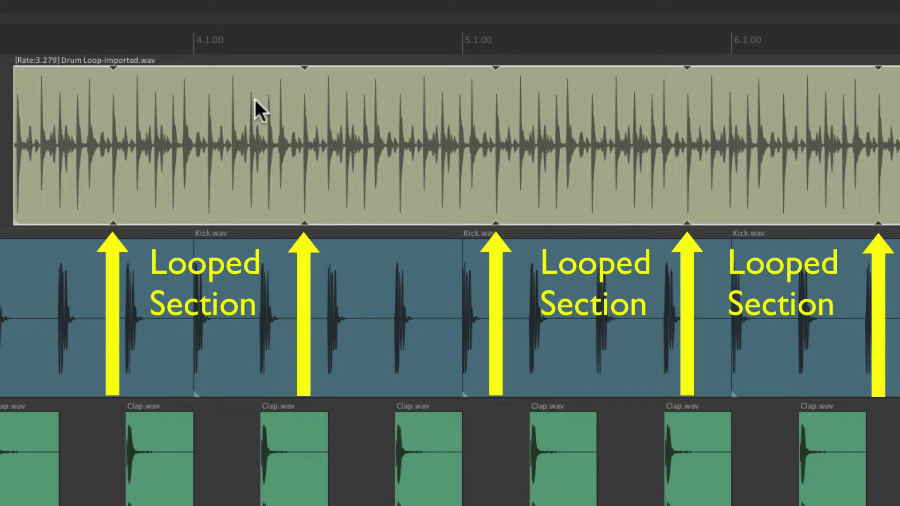
pyautogui.hotkey('ctrl', 'z')
pyautogui.hotkey('ctrl', 'z')
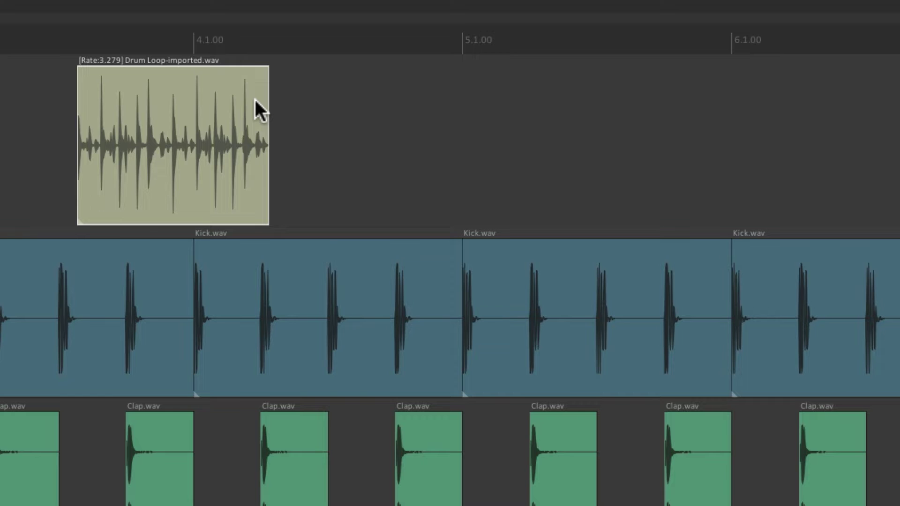
# Untick Loop item source in the drum loop item's settings
pyautogui.rightClick(222, 85)
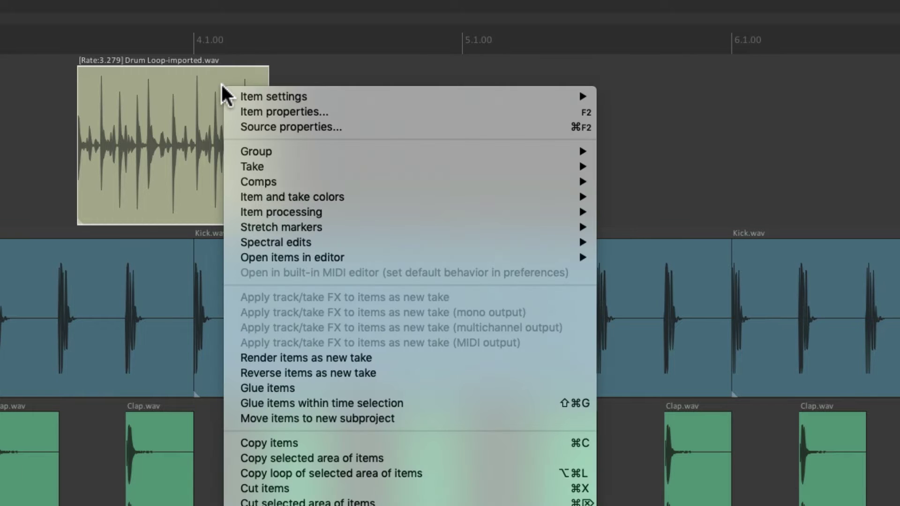
pyautogui.moveTo(238, 95)
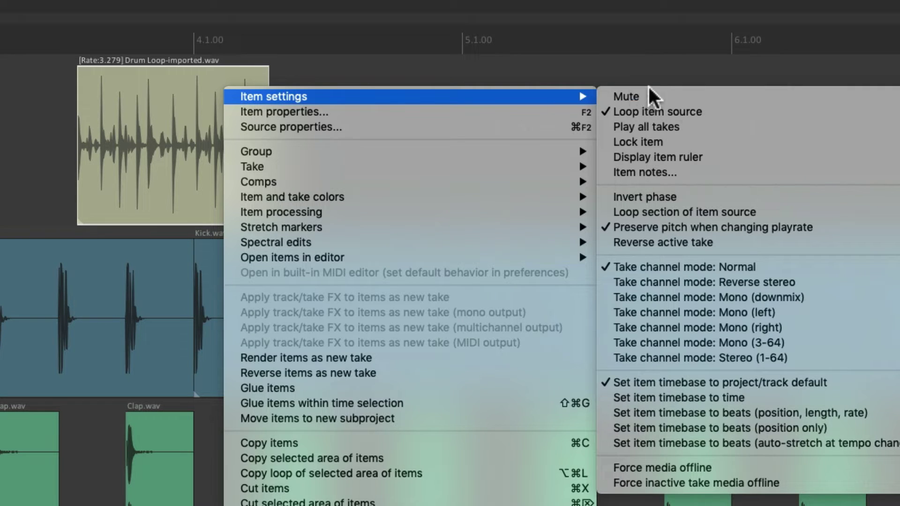
pyautogui.click(709, 113)
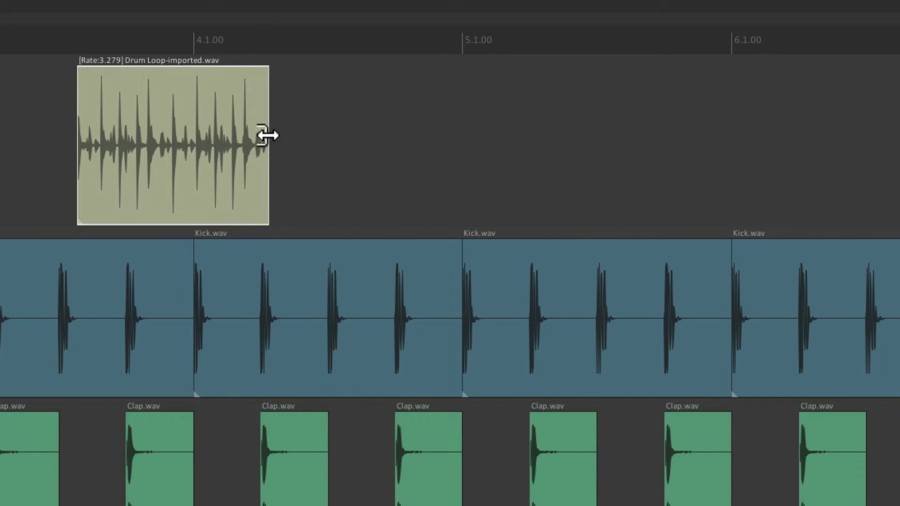
# Extend the drum loop's end with silence, undo, move it near bar 5 and extend its start
pyautogui.moveTo(267, 135); pyautogui.dragTo(842, 133)
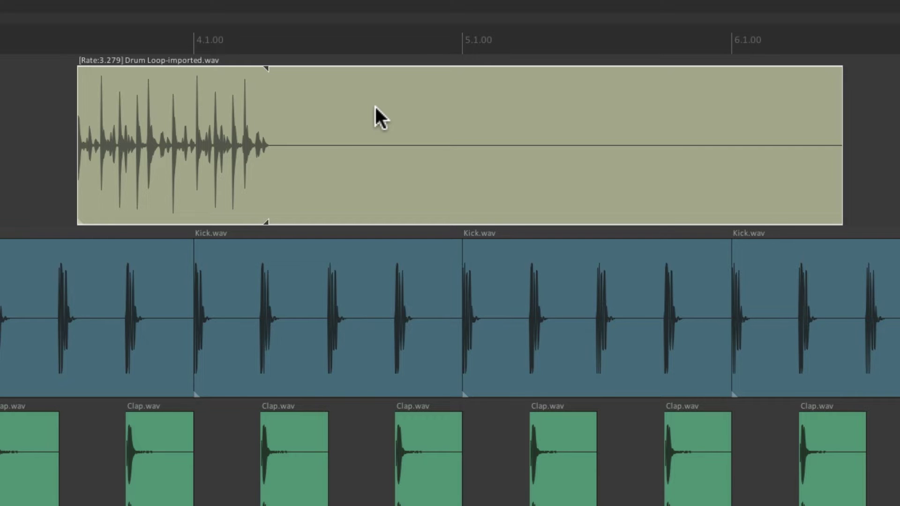
pyautogui.hotkey('ctrl', 'z')
pyautogui.moveTo(209, 114); pyautogui.dragTo(466, 130)
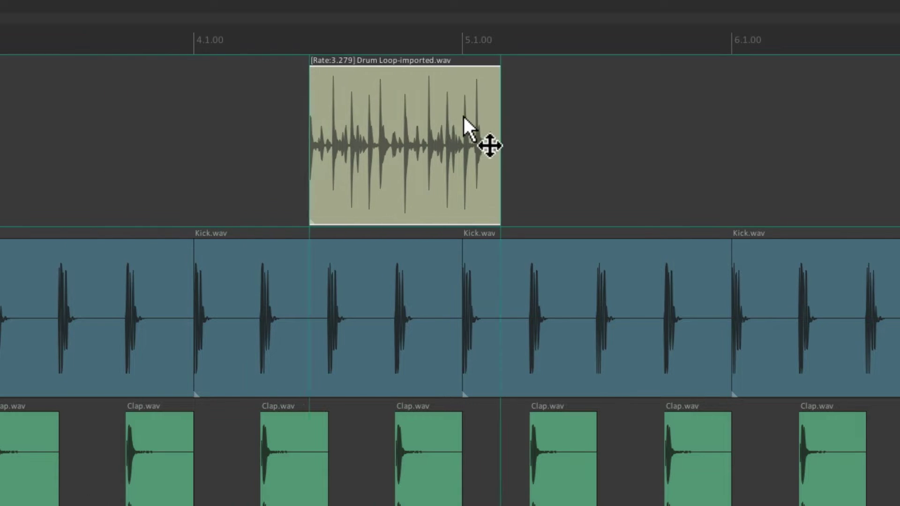
pyautogui.moveTo(309, 117); pyautogui.dragTo(68, 127)
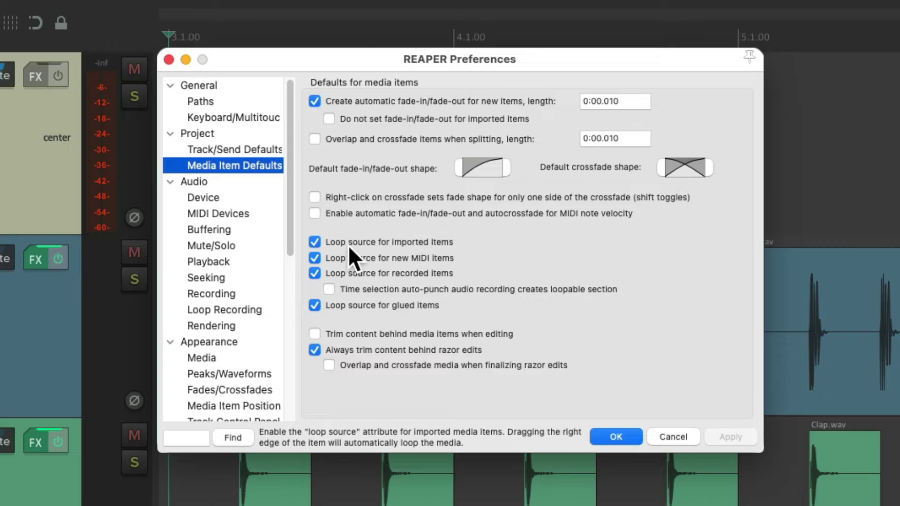
# Turn off loop source for imported items, re-import Drum Loop.wav and stretch it, leaving trailing silence
pyautogui.click(315, 242)
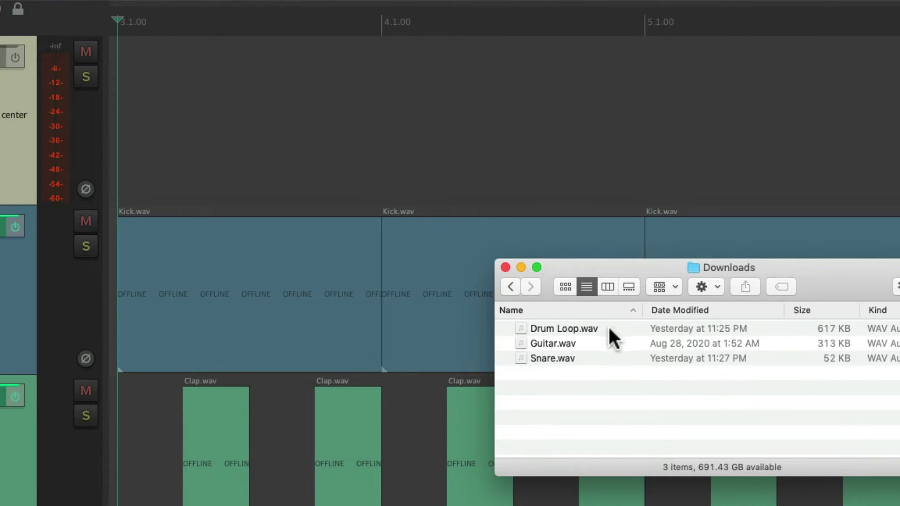
pyautogui.click(609, 330)
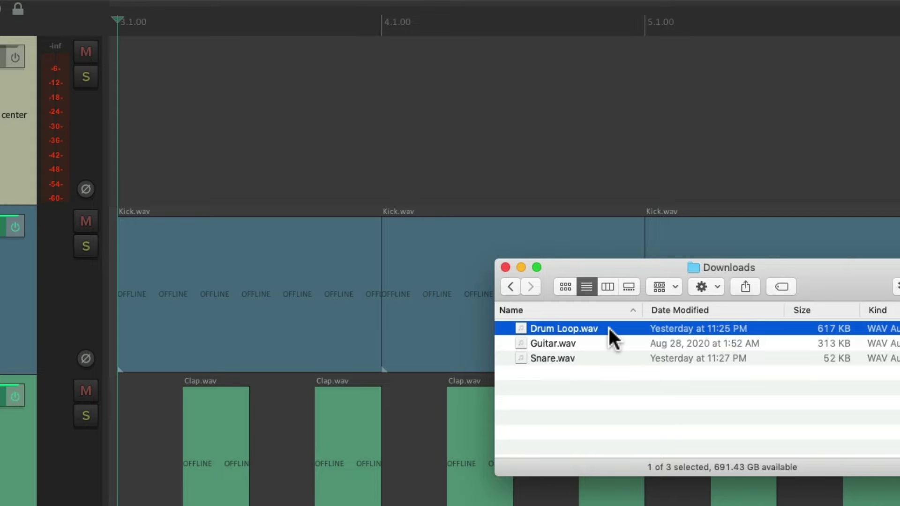
pyautogui.moveTo(608, 328); pyautogui.dragTo(269, 153)
pyautogui.moveTo(766, 176); pyautogui.dragTo(784, 163)
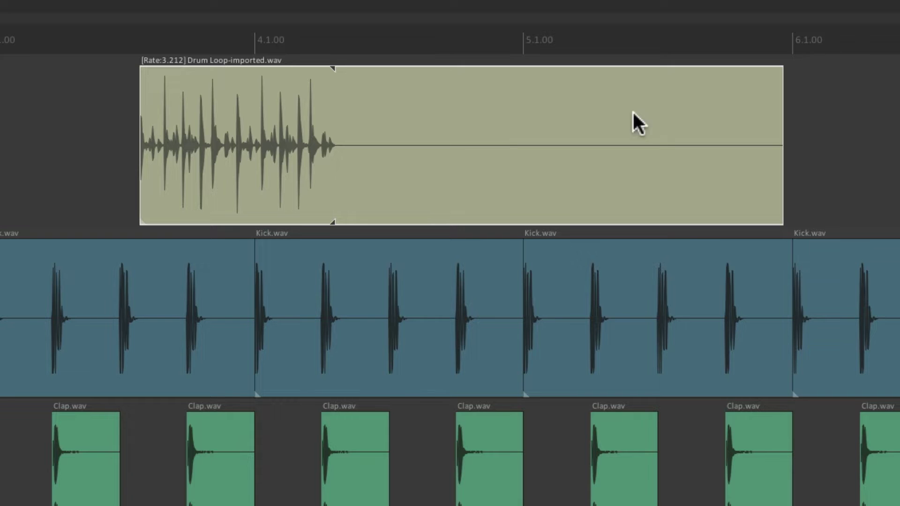
# Enable Loop item source on Drum Loop-imported.wav so it repeats to bar 6, then reopen Preferences
pyautogui.rightClick(738, 81)
pyautogui.moveTo(723, 95)
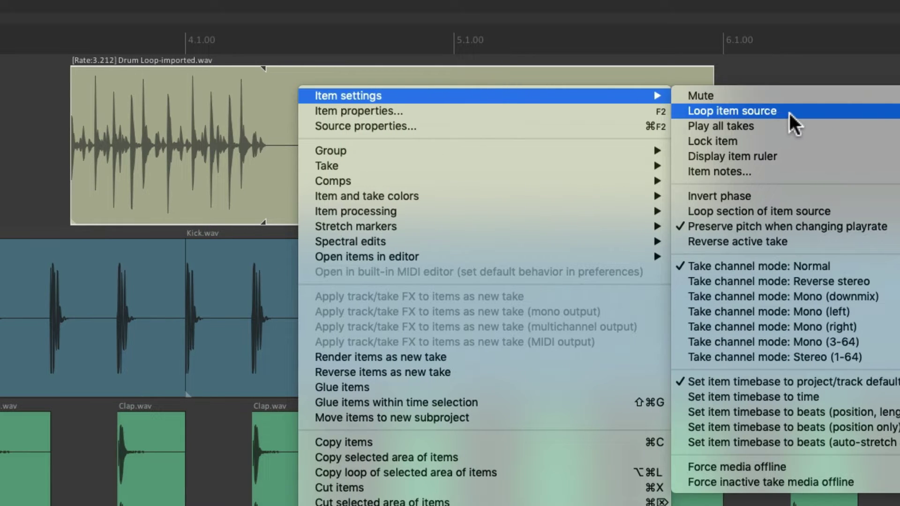
pyautogui.click(788, 111)
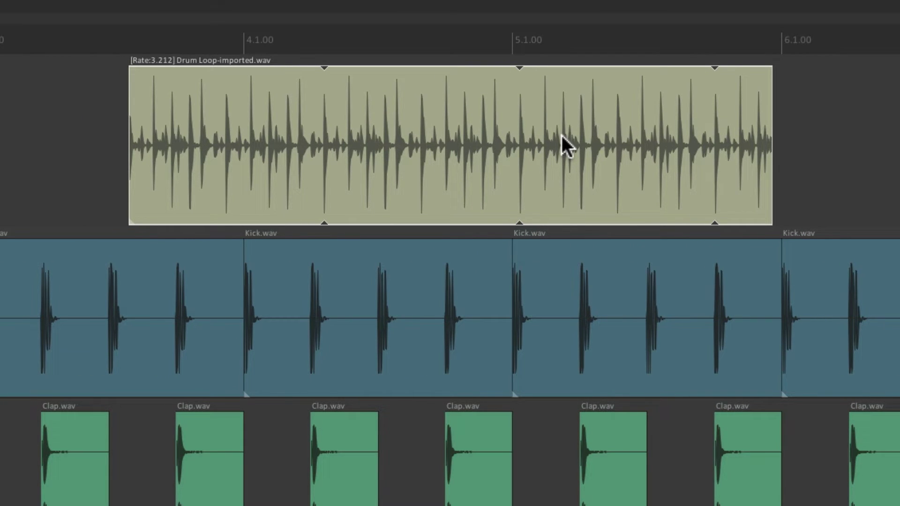
pyautogui.press('super+comma')
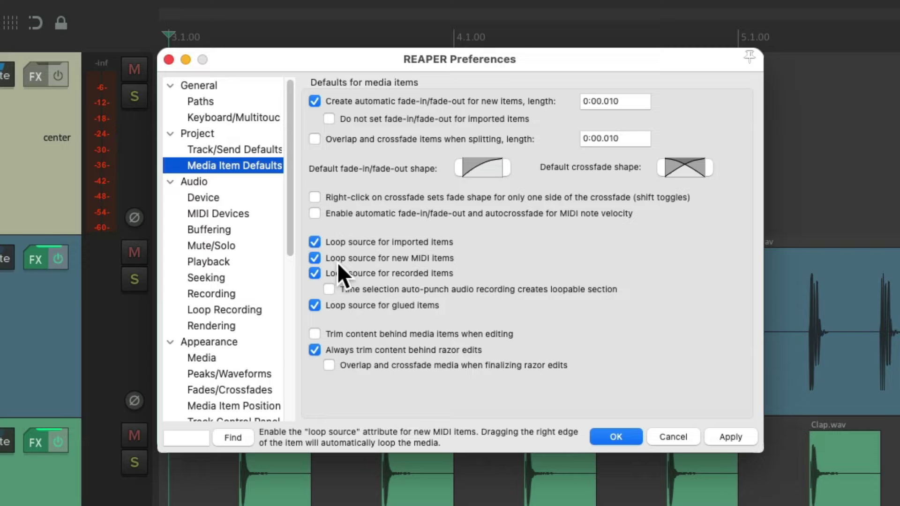
# Draw an empty MIDI item on the Guitar track and drag its start earlier, before bar 4
pyautogui.press('Return')
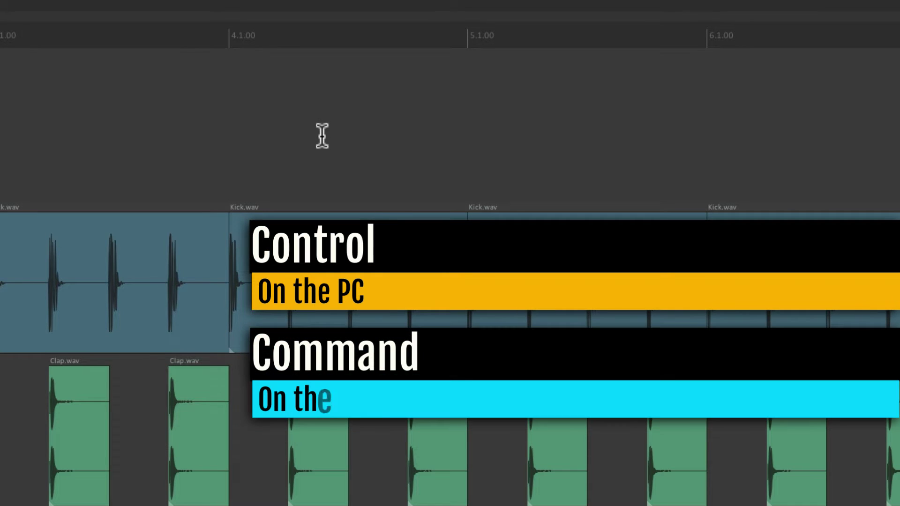
pyautogui.moveTo(257, 97)
pyautogui.mouseDown()
pyautogui.moveTo(393, 92)
pyautogui.moveTo(646, 120)
pyautogui.moveTo(866, 120)
pyautogui.mouseUp()
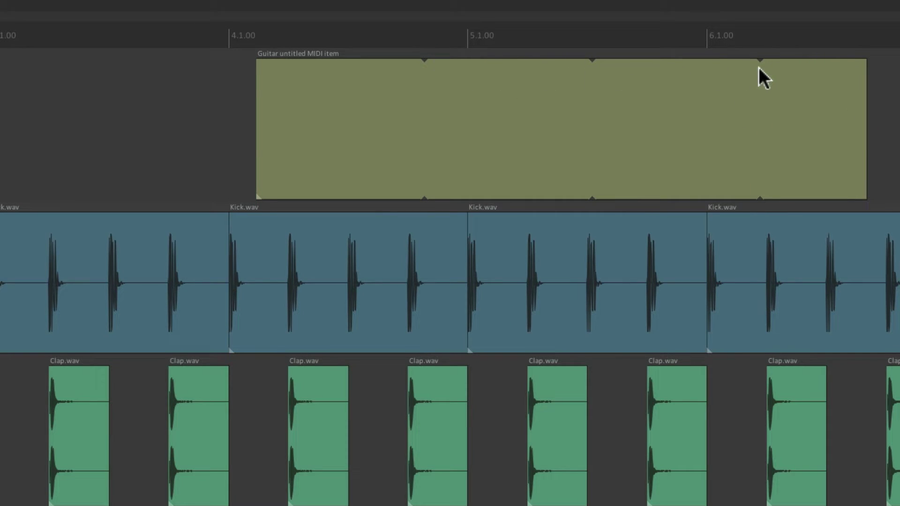
pyautogui.moveTo(259, 142); pyautogui.dragTo(29, 125)
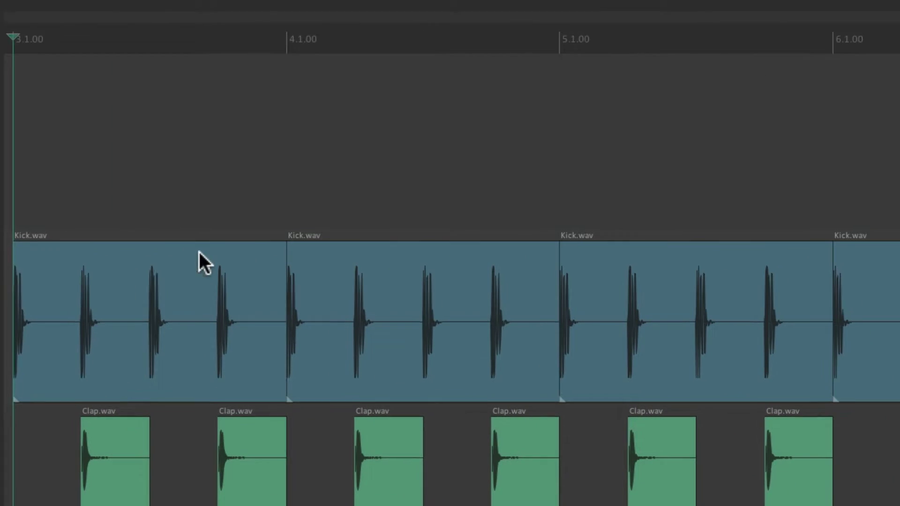
pyautogui.moveTo(255, 111)
pyautogui.mouseDown()
pyautogui.moveTo(426, 120)
pyautogui.moveTo(452, 145)
pyautogui.moveTo(836, 142)
pyautogui.mouseUp()
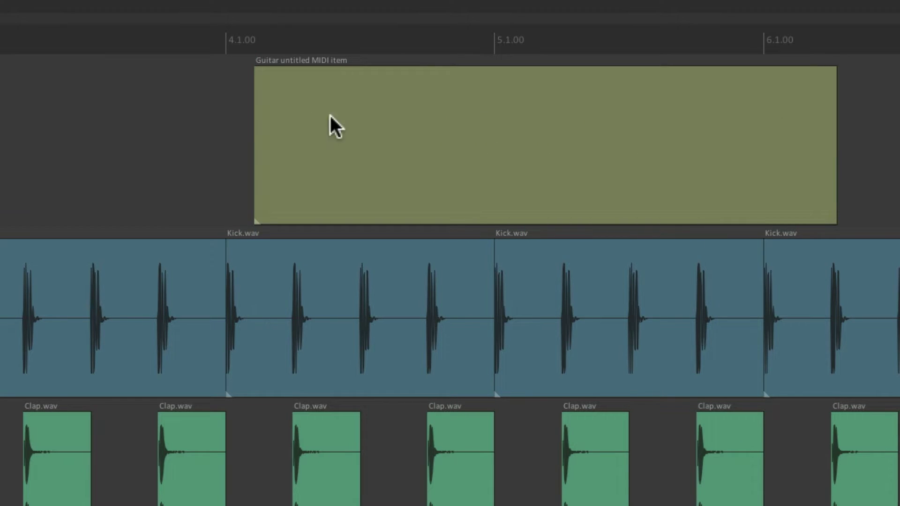
pyautogui.moveTo(255, 131); pyautogui.dragTo(63, 141)
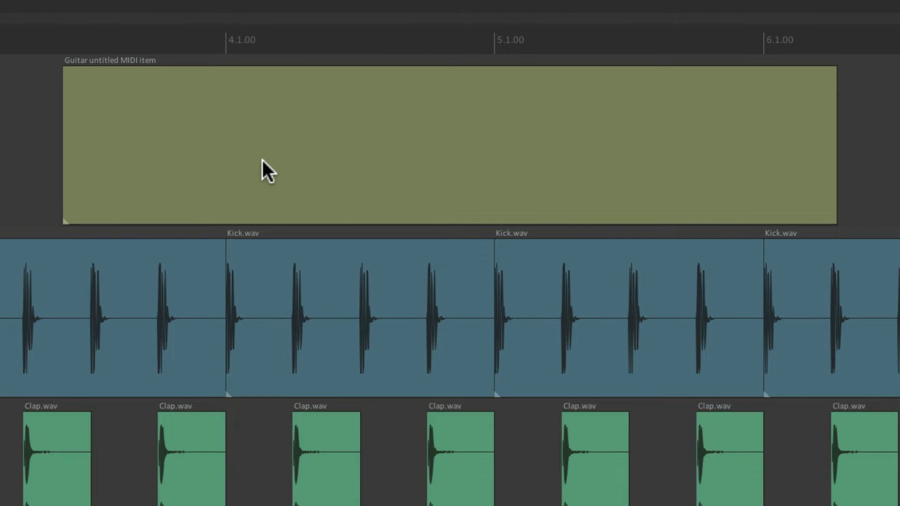
# Undo the edge extensions and enable Loop item source on the Guitar MIDI item
pyautogui.hotkey('ctrl', 'z')
pyautogui.hotkey('ctrl', 'z')
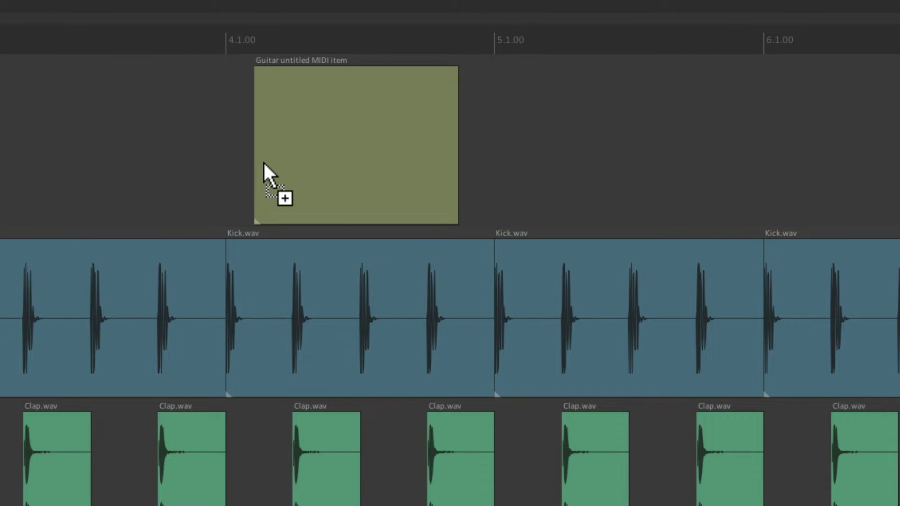
pyautogui.rightClick(420, 94)
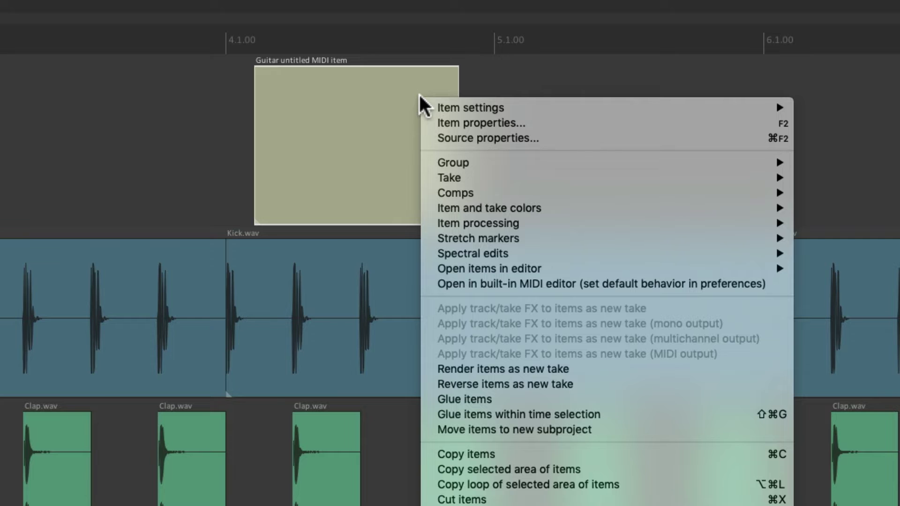
pyautogui.moveTo(434, 106)
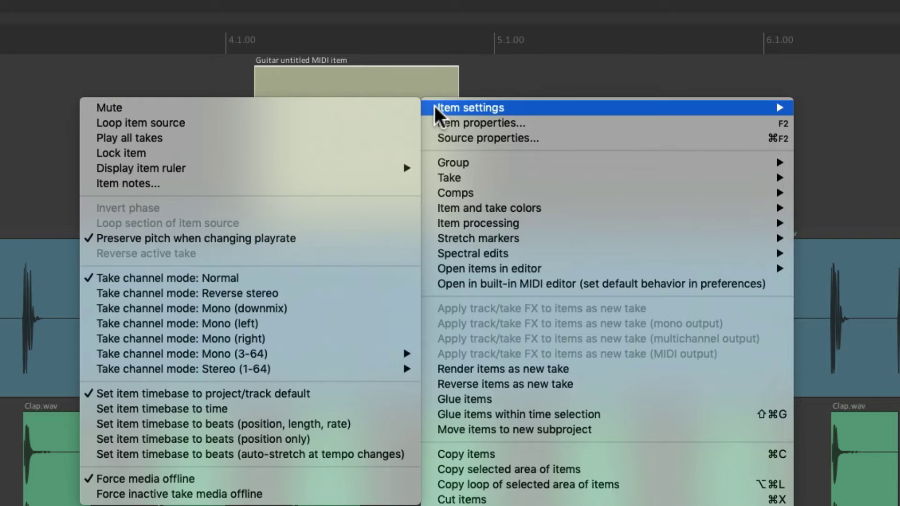
pyautogui.click(393, 121)
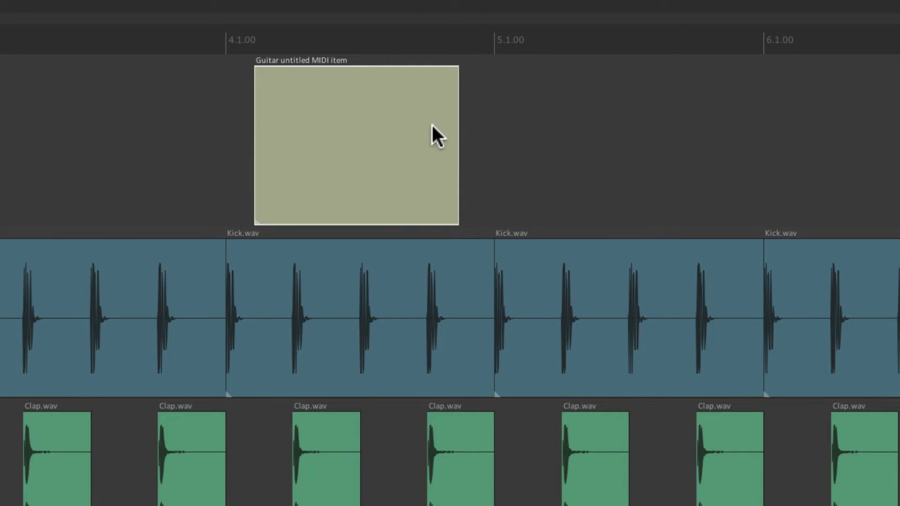
# Extend the looping MIDI item rightward past 5.1.00 and leftward so its content repeats
pyautogui.moveTo(453, 131); pyautogui.dragTo(738, 143)
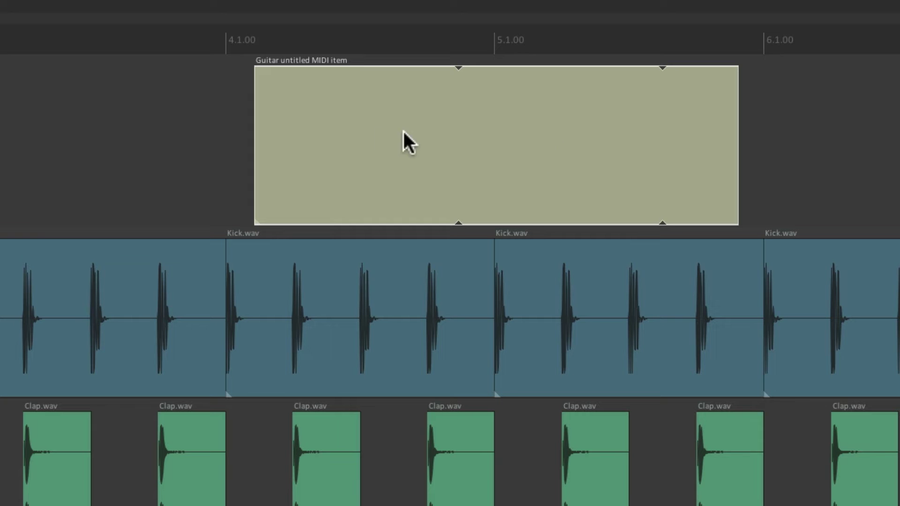
pyautogui.moveTo(255, 153); pyautogui.dragTo(33, 155)
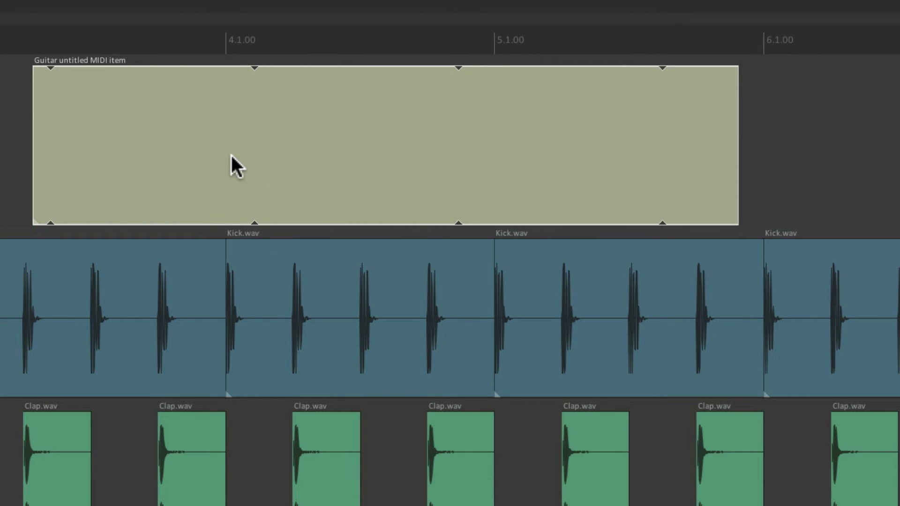
pyautogui.press('super+comma')
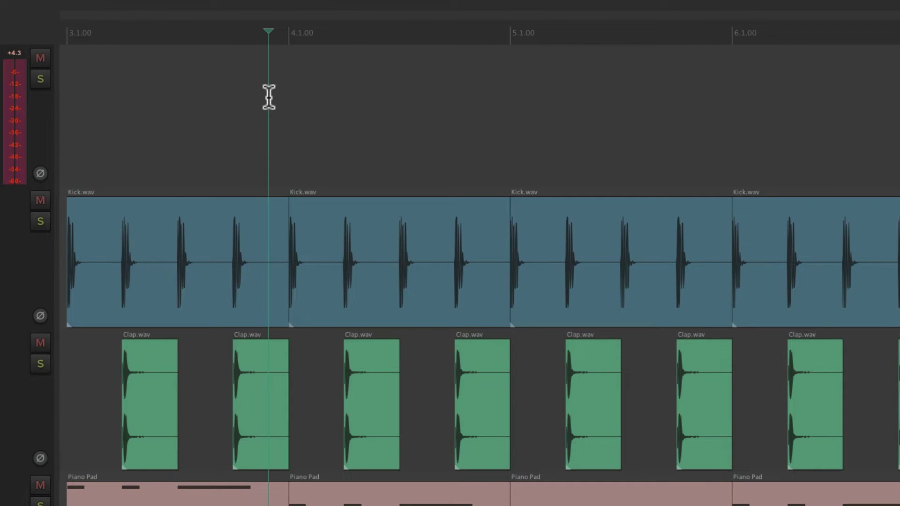
# Record the Guitar-17.wav take and drag both its edges outward so it loops from near bar 3 past bar 6
pyautogui.hotkey('ctrl', 'r')
pyautogui.press('space')
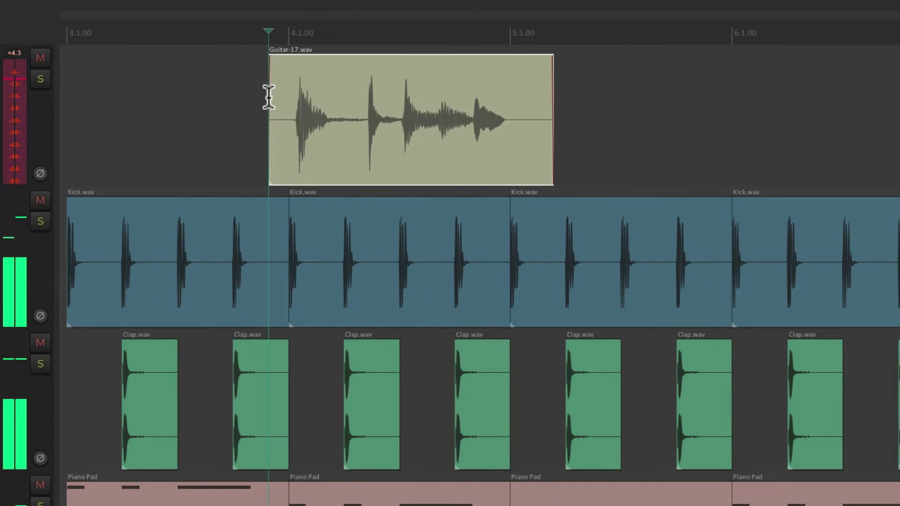
pyautogui.press('Home')
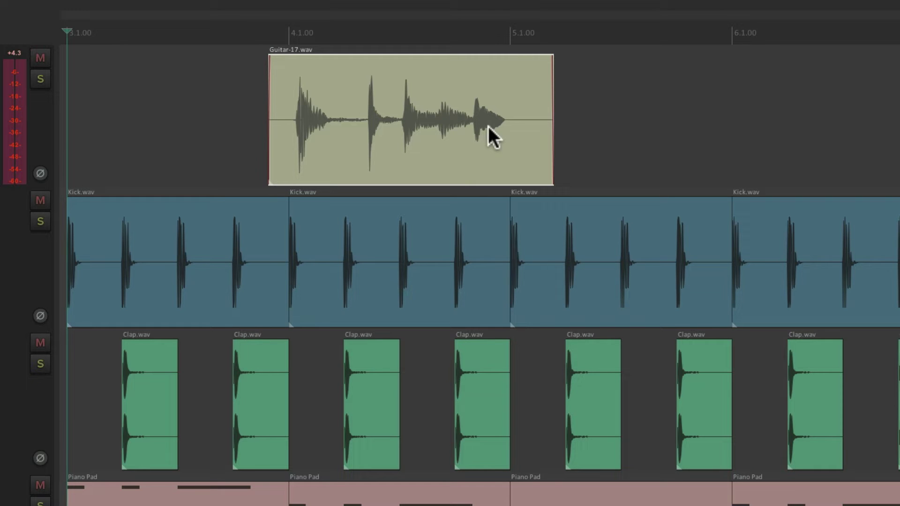
pyautogui.moveTo(552, 136); pyautogui.dragTo(888, 143)
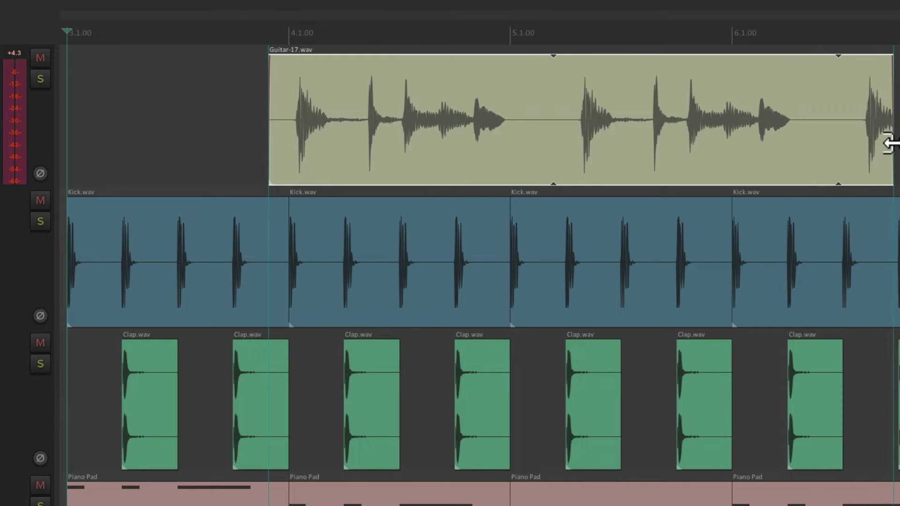
pyautogui.moveTo(269, 122); pyautogui.dragTo(86, 124)
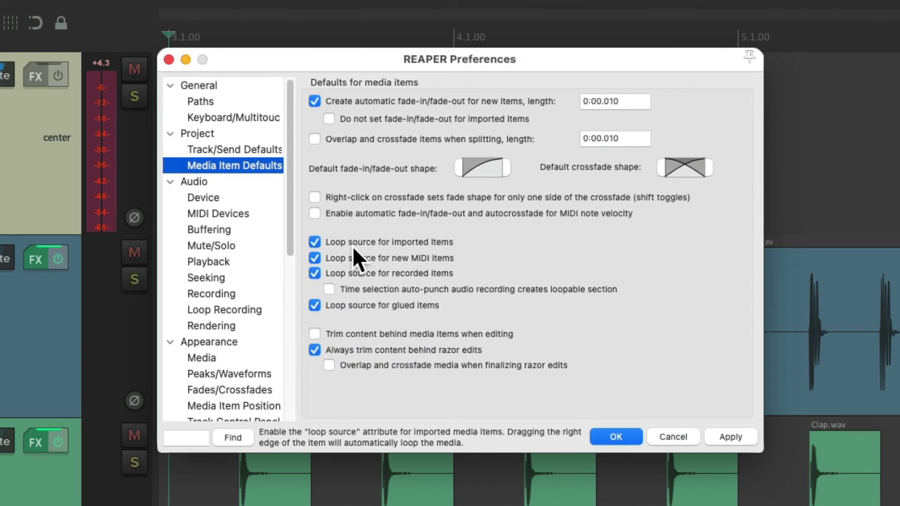
# Turn off loop source for recorded items and record a new Guitar-18.wav take
pyautogui.click(314, 273)
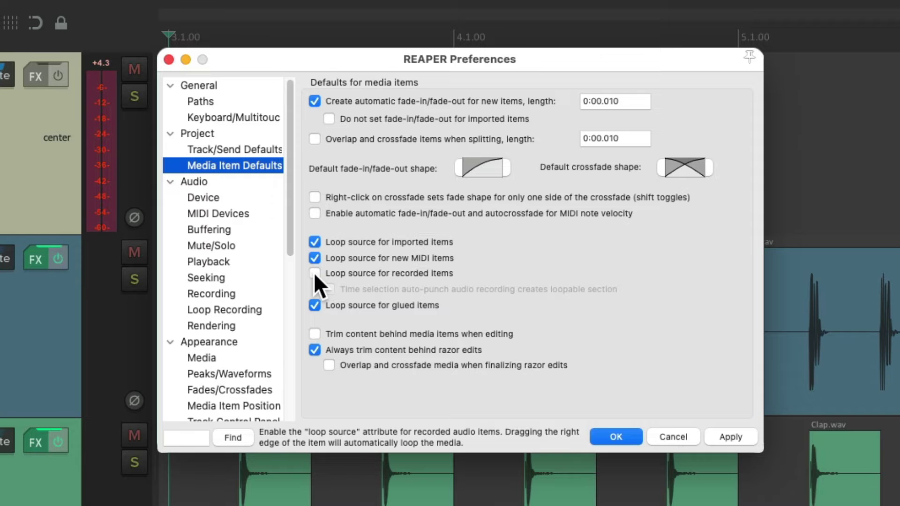
pyautogui.press('Return')
pyautogui.click(333, 124)
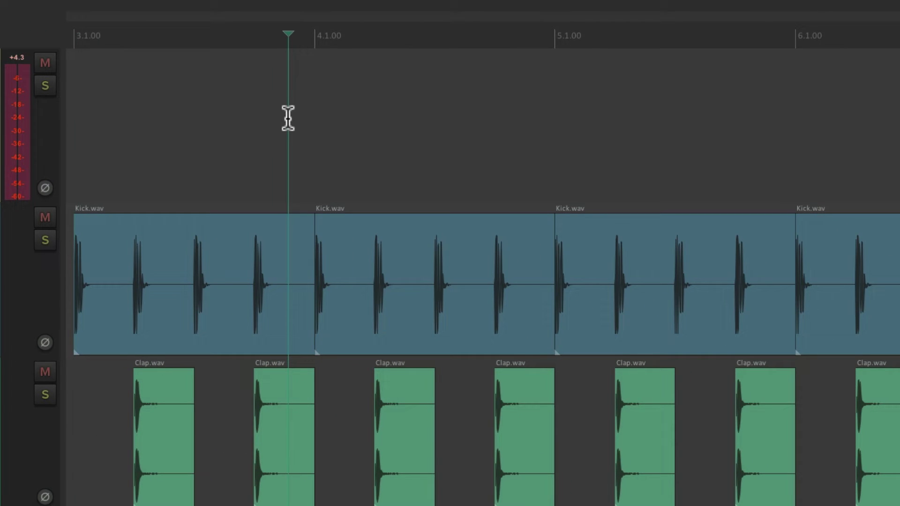
pyautogui.hotkey('ctrl', 'r')
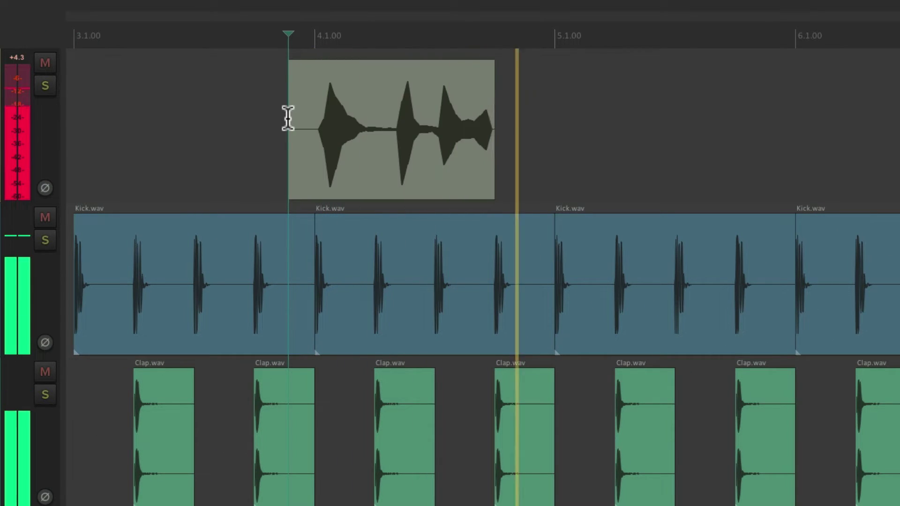
pyautogui.hotkey('ctrl', 'r')
# Extend Guitar-18.wav both ways to show added silence, then re-enable looping for recorded items
pyautogui.moveTo(607, 154); pyautogui.dragTo(855, 149)
pyautogui.moveTo(289, 145); pyautogui.dragTo(191, 147)
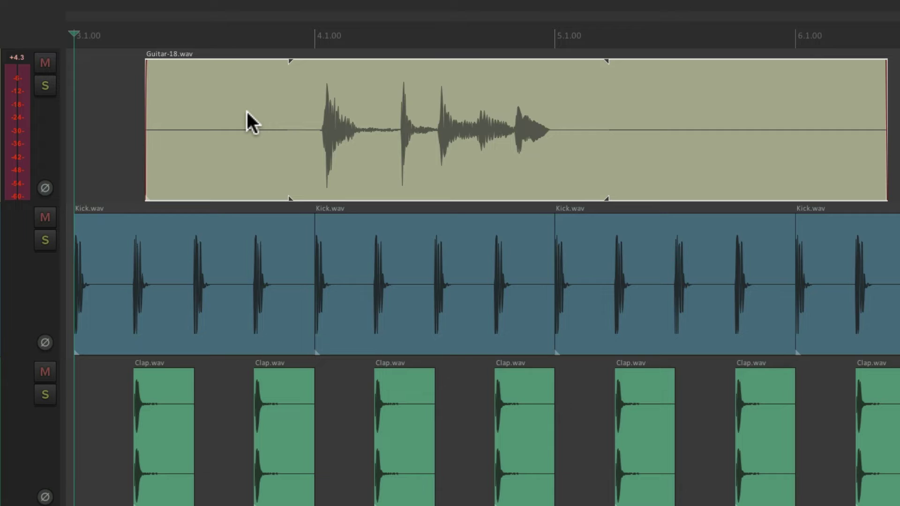
pyautogui.press('super+comma')
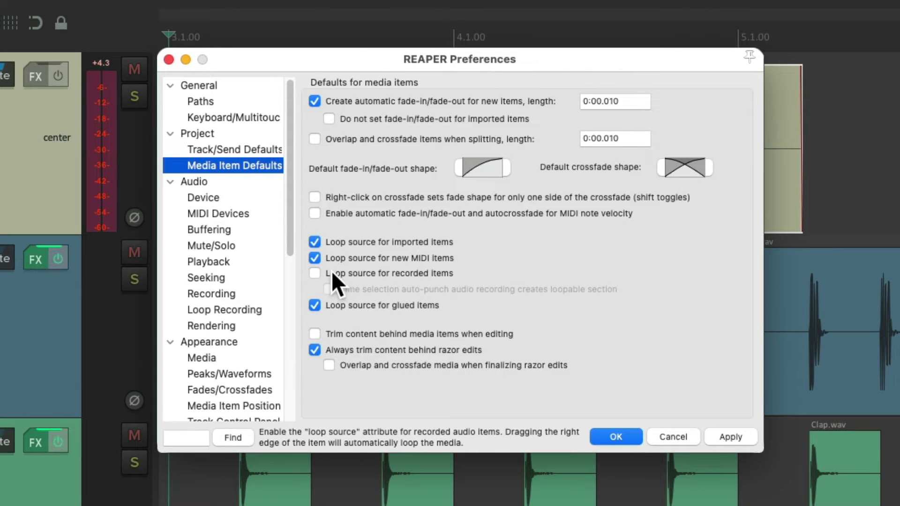
pyautogui.click(314, 273)
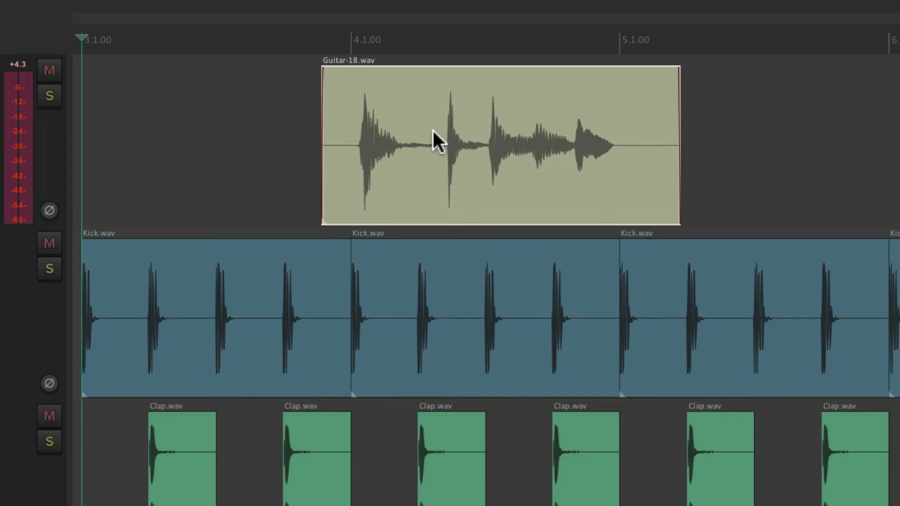
# Auto-punch record Guitar-19.wav over a time selection in the middle of Guitar-18.wav
pyautogui.moveTo(437, 40); pyautogui.dragTo(567, 40)
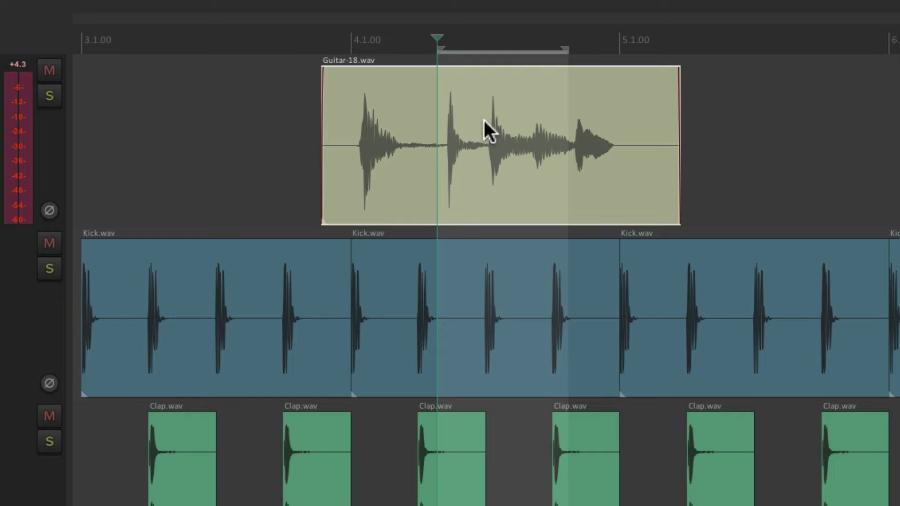
pyautogui.click(295, 133)
pyautogui.press('space')
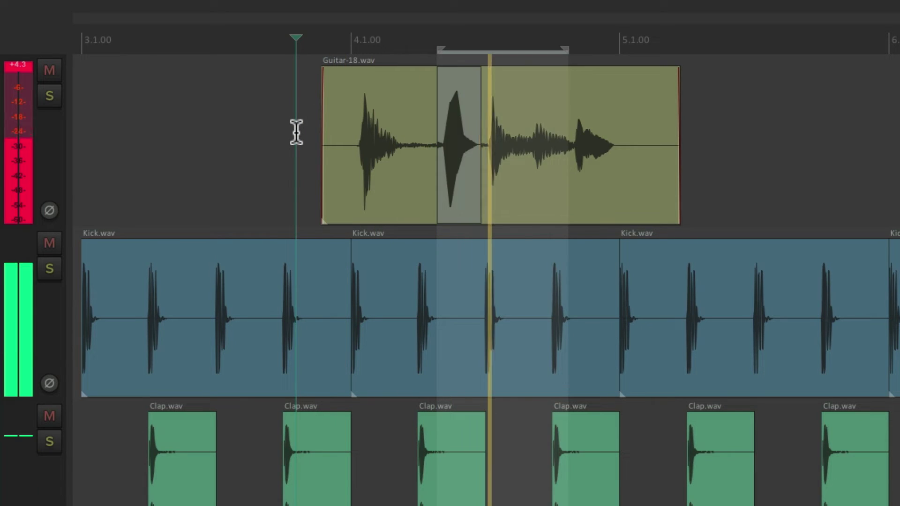
pyautogui.press('space')
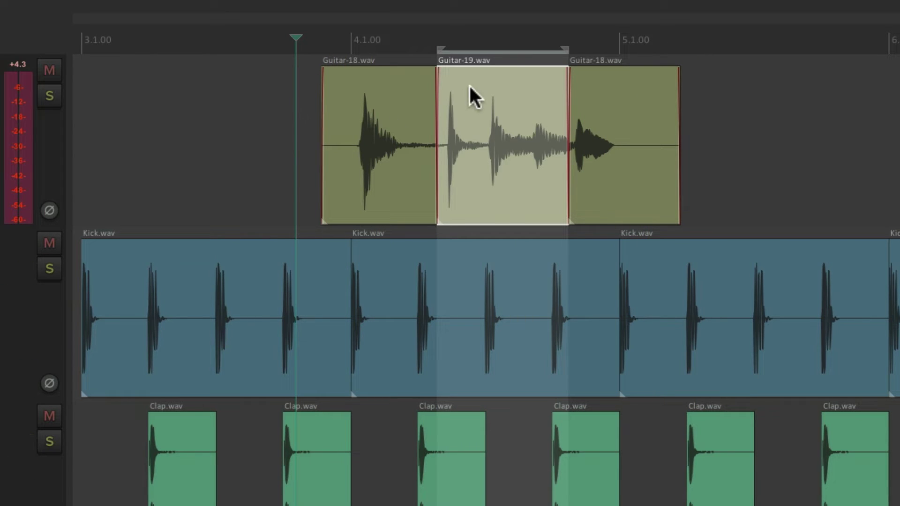
# Paste a copy of Guitar-19.wav past 6.1.00 and drag its right edge to loop it five times
pyautogui.hscroll(5, 469, 83)
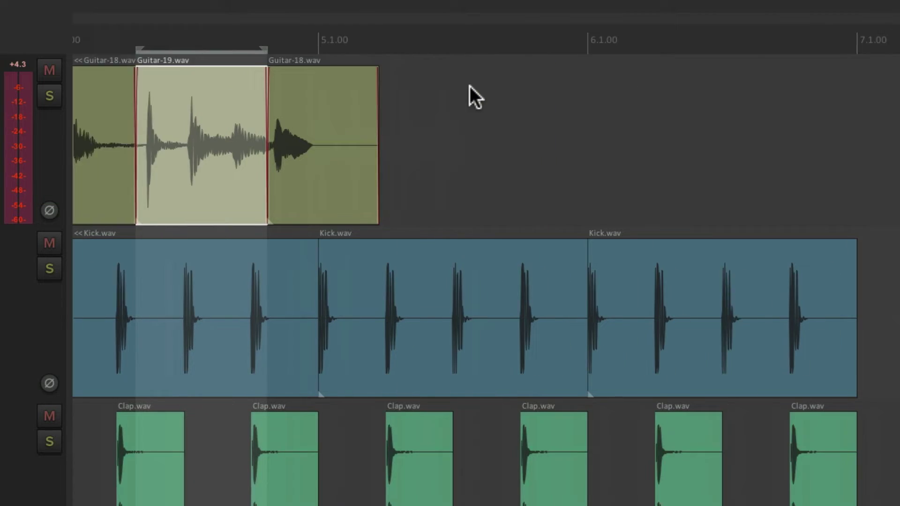
pyautogui.click(364, 141)
pyautogui.hotkey('ctrl', 'v')
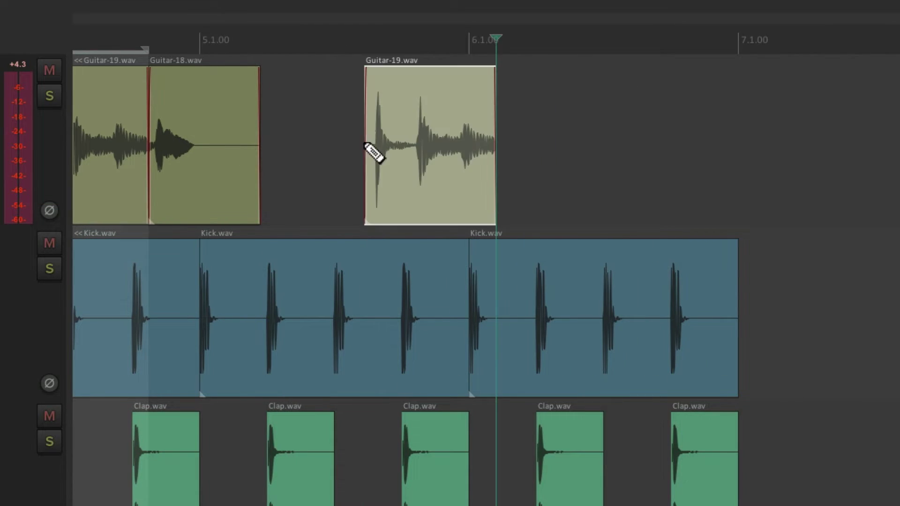
pyautogui.click(331, 140)
pyautogui.moveTo(494, 147); pyautogui.dragTo(886, 164)
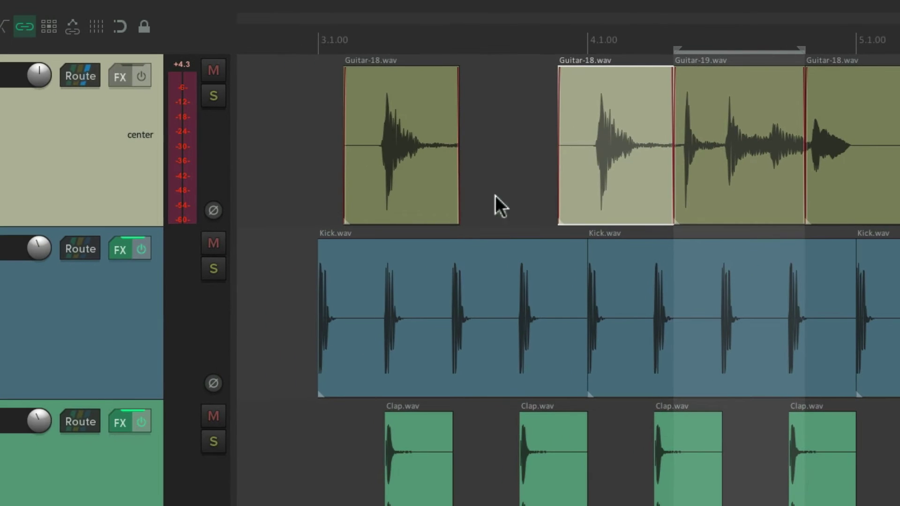
# Butt the second Guitar-18 item against the first and select both items
pyautogui.moveTo(597, 97); pyautogui.dragTo(490, 103)
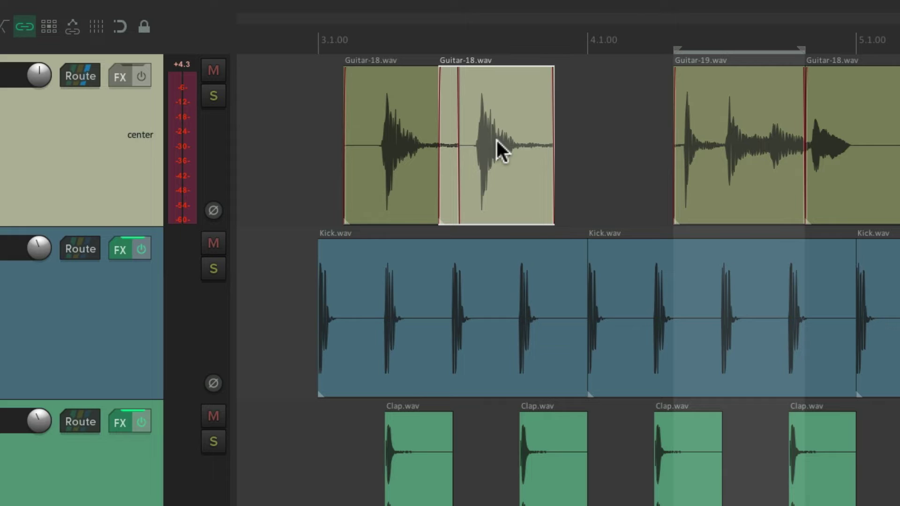
pyautogui.keyDown('shift'); pyautogui.click(408, 112); pyautogui.keyUp('shift')
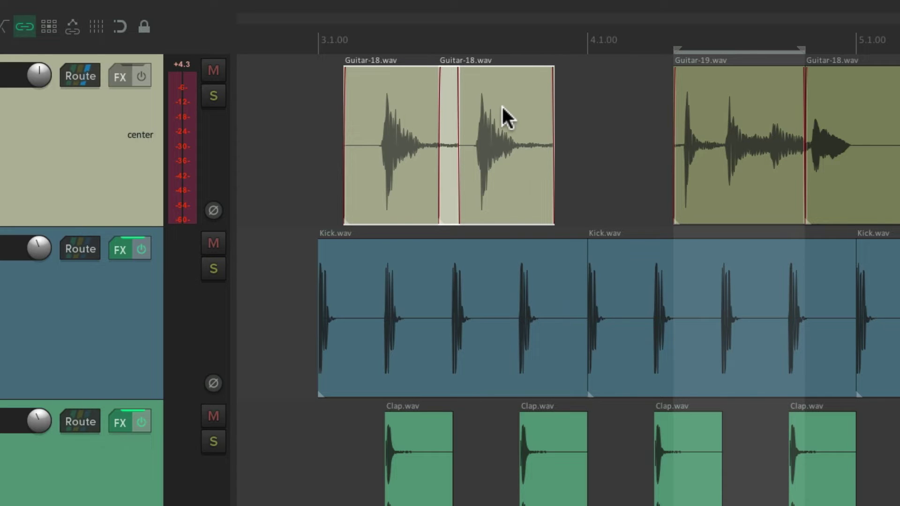
pyautogui.rightClick(502, 105)
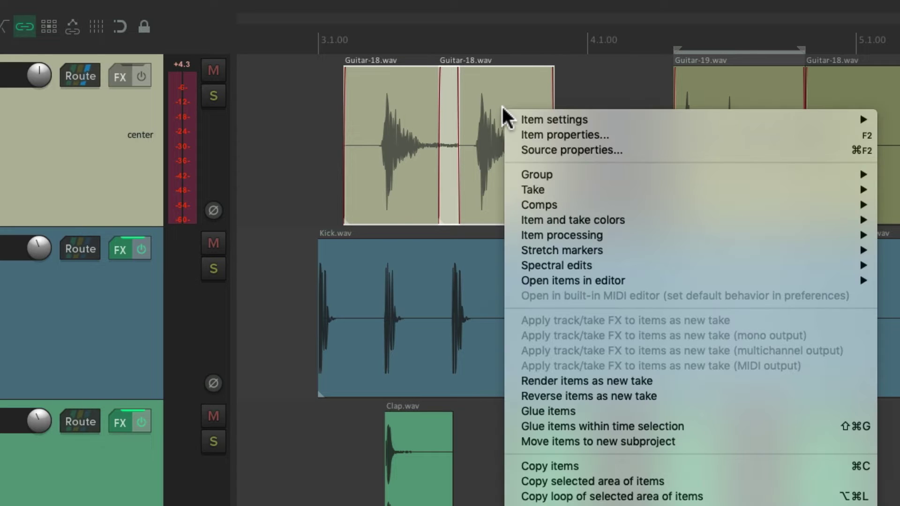
# Glue them into Guitar-18-glued.wav and extend it past bar 5 so its hits loop
pyautogui.click(513, 408)
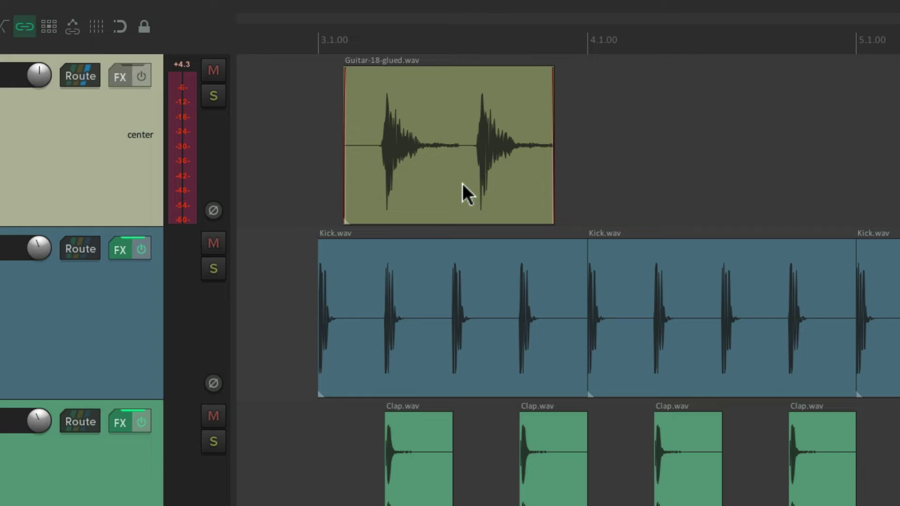
pyautogui.moveTo(553, 162); pyautogui.dragTo(899, 164)
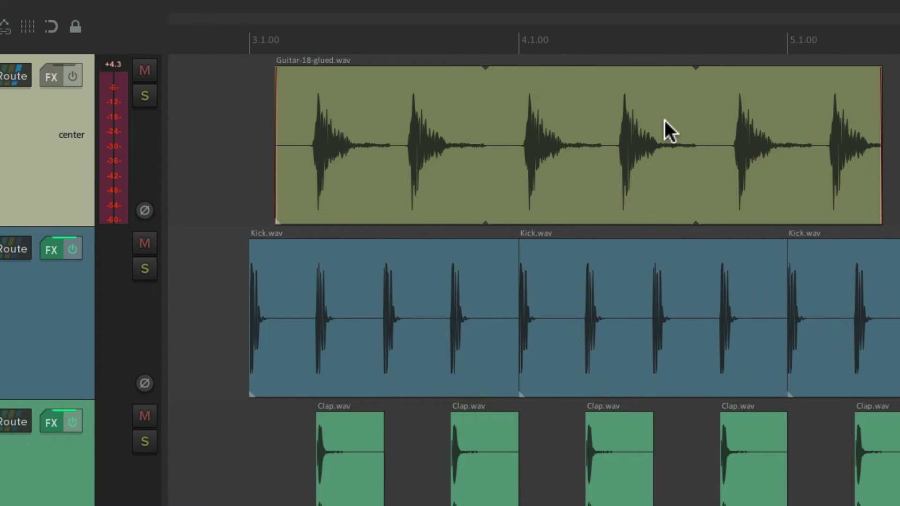
pyautogui.press('super+comma')
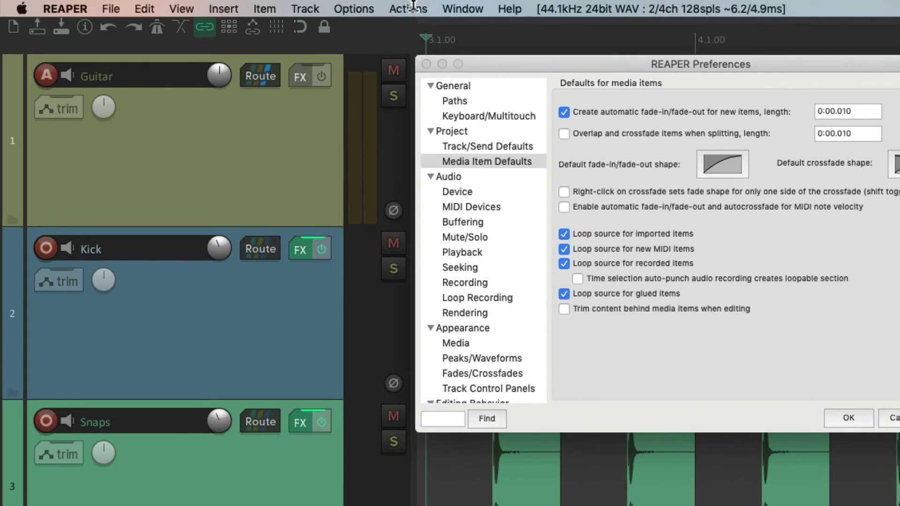
# Check the Options menu's 'Trim content behind media items when editing' entry and leave it unchanged
pyautogui.click(369, 5)
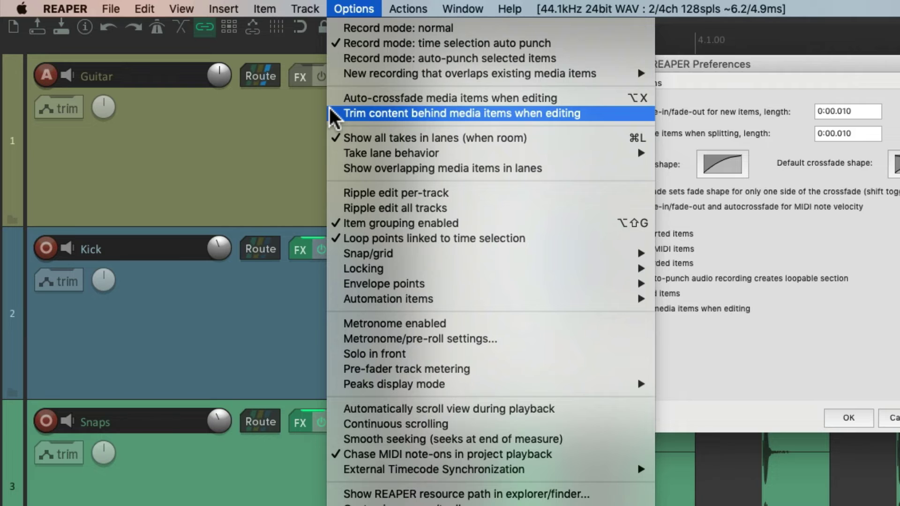
pyautogui.press('Escape')
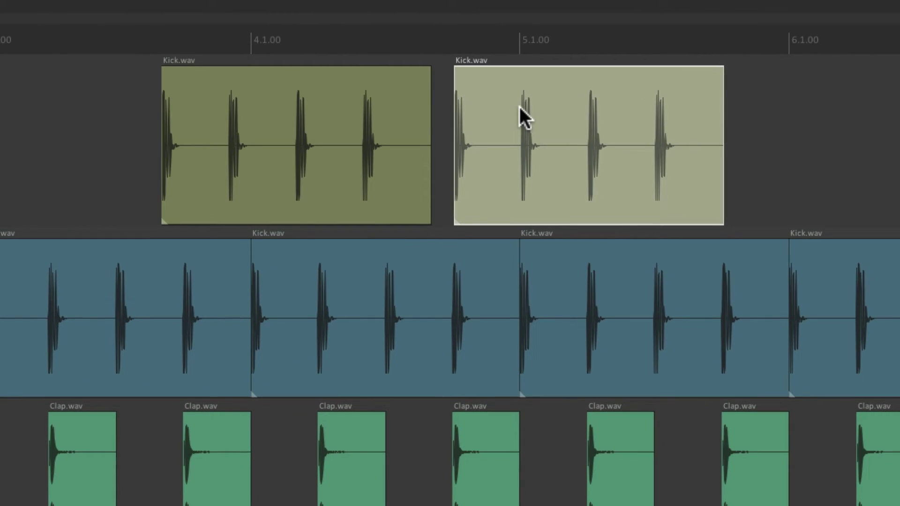
# Test overlapping the two Kick.wav items, then enable 'Trim content behind media items when editing'
pyautogui.moveTo(535, 123); pyautogui.dragTo(330, 130)
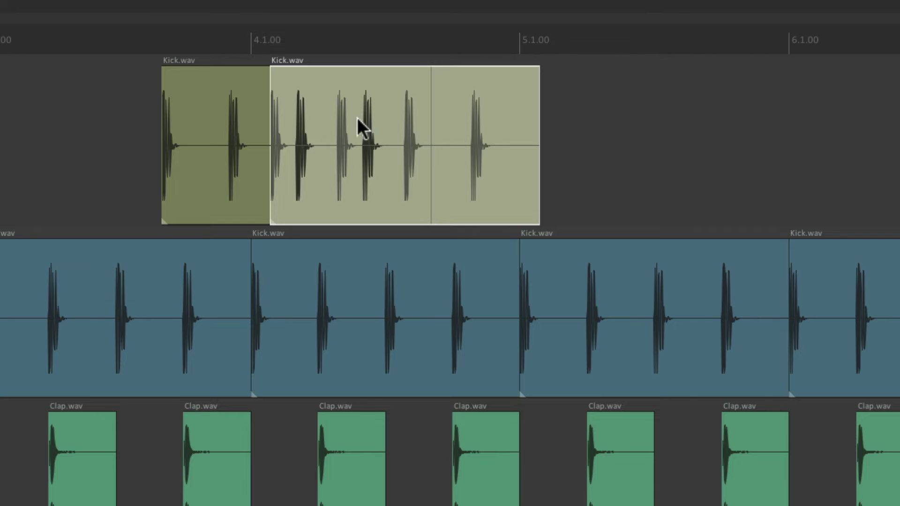
pyautogui.moveTo(390, 111)
pyautogui.mouseDown()
pyautogui.moveTo(587, 111)
pyautogui.moveTo(395, 103)
pyautogui.moveTo(395, 113)
pyautogui.mouseUp()
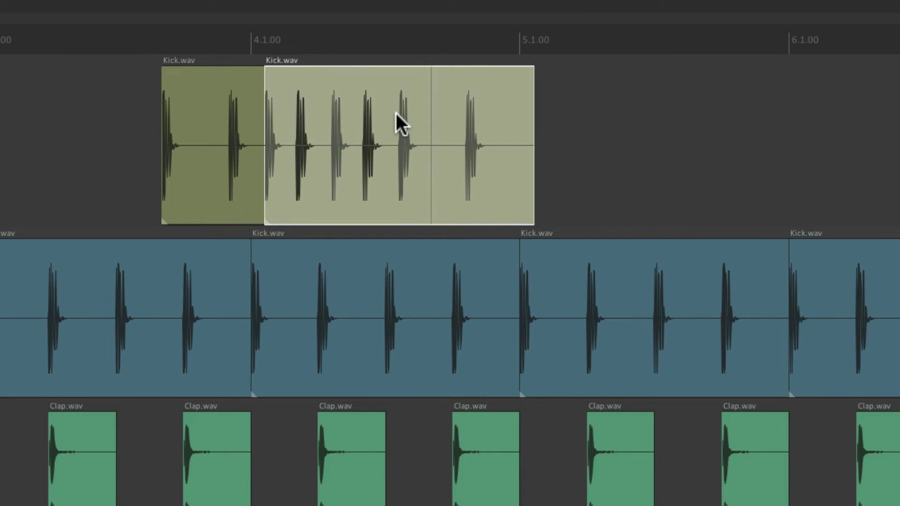
pyautogui.press('super+comma')
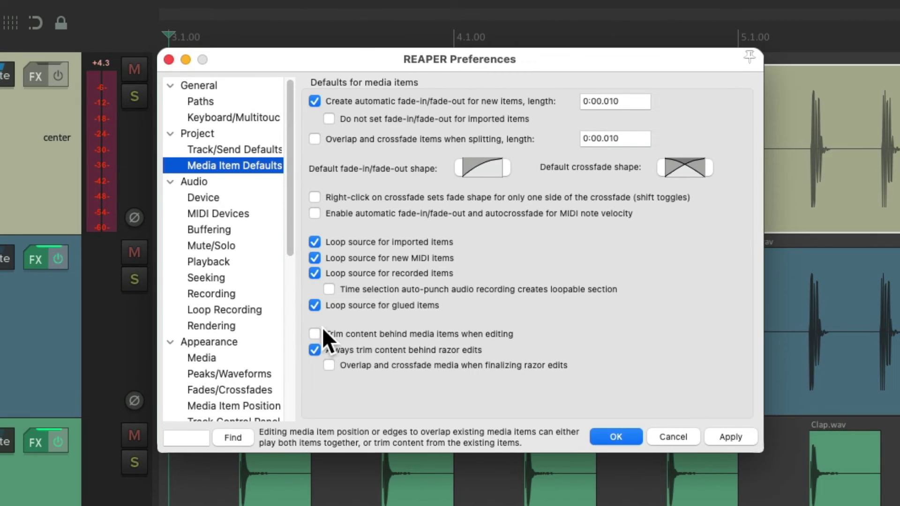
pyautogui.click(314, 333)
pyautogui.press('Return')
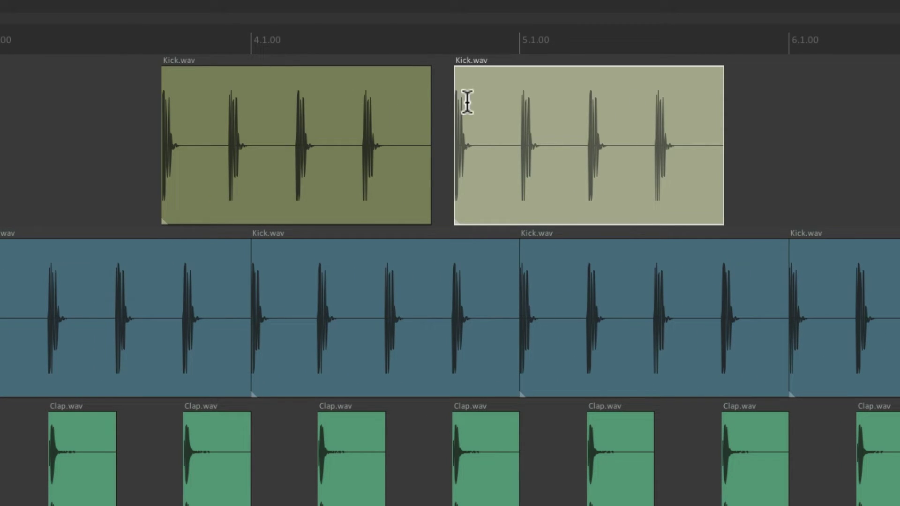
# Drag the Kick.wav items over each other repeatedly, ending with the second overlapping the first
pyautogui.moveTo(543, 88); pyautogui.dragTo(354, 95)
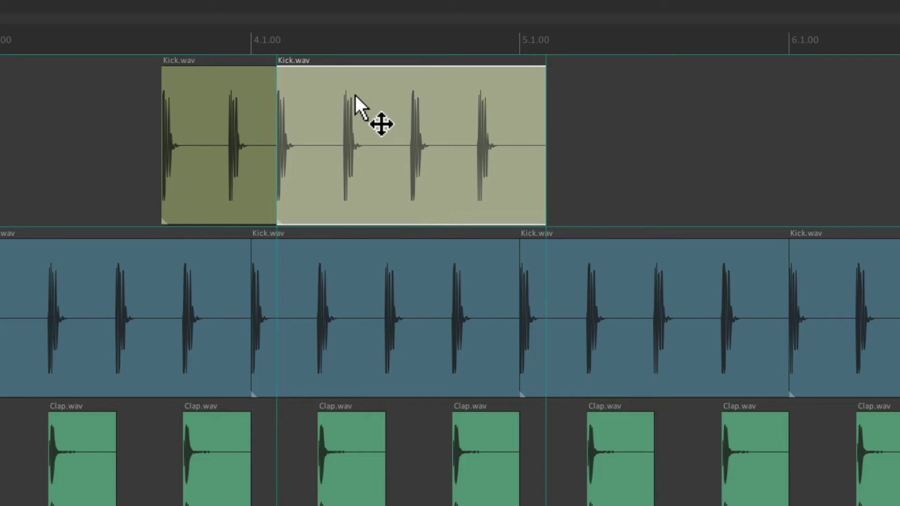
pyautogui.moveTo(355, 95); pyautogui.dragTo(355, 94)
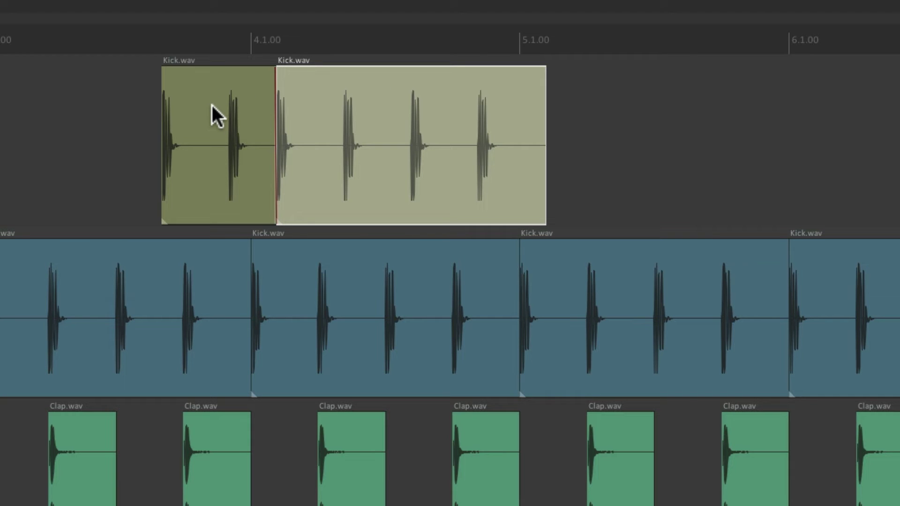
pyautogui.moveTo(366, 93); pyautogui.dragTo(556, 97)
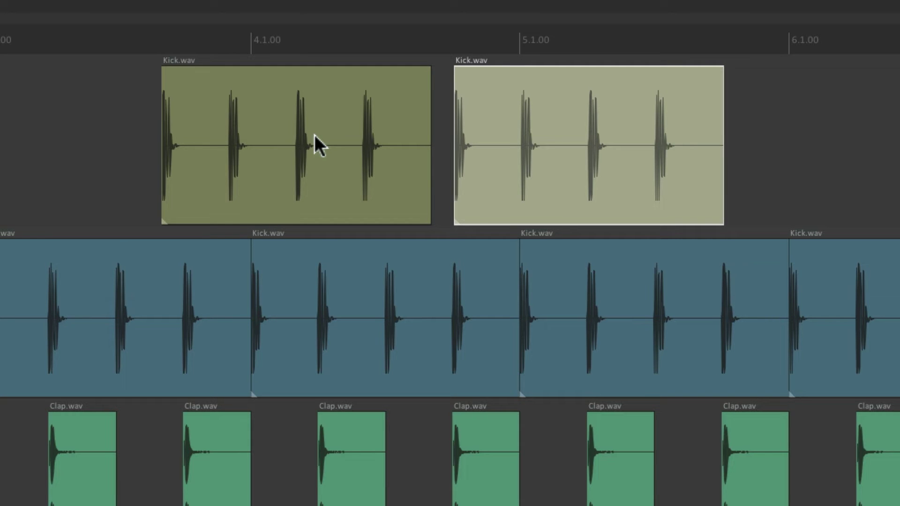
pyautogui.moveTo(308, 82); pyautogui.dragTo(272, 116)
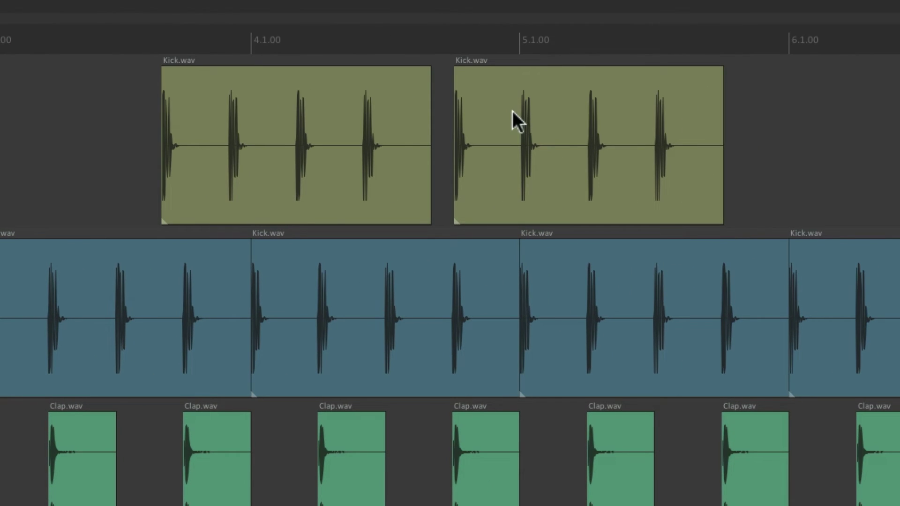
pyautogui.moveTo(495, 114); pyautogui.dragTo(289, 117)
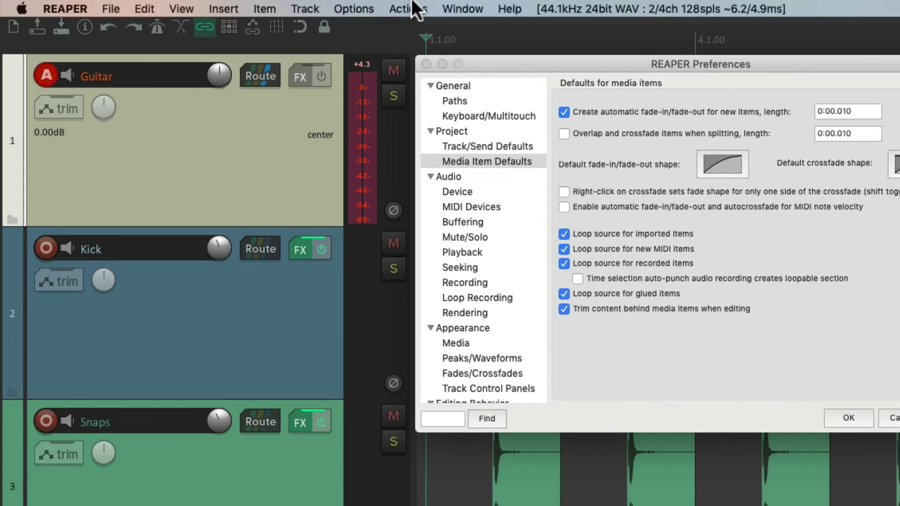
# Turn on 'Trim content behind media items when editing' from the Options menu and confirm
pyautogui.click(365, 8)
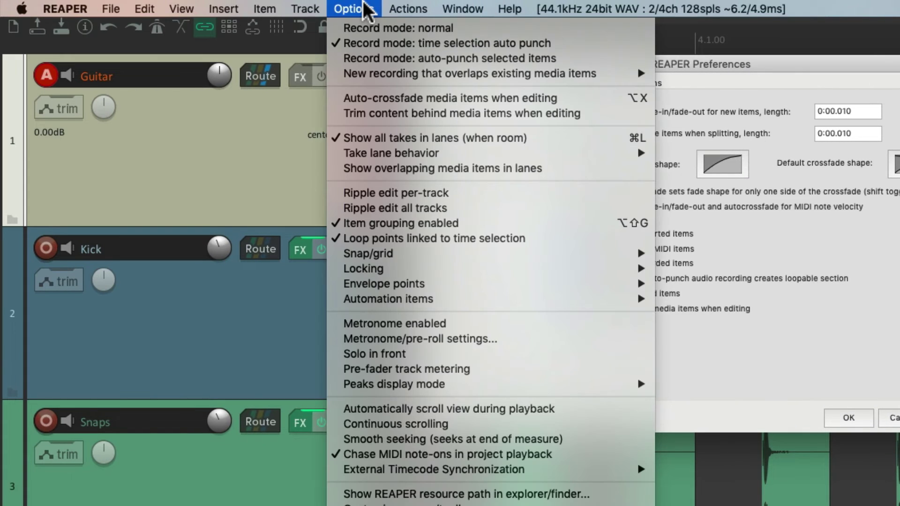
pyautogui.click(328, 115)
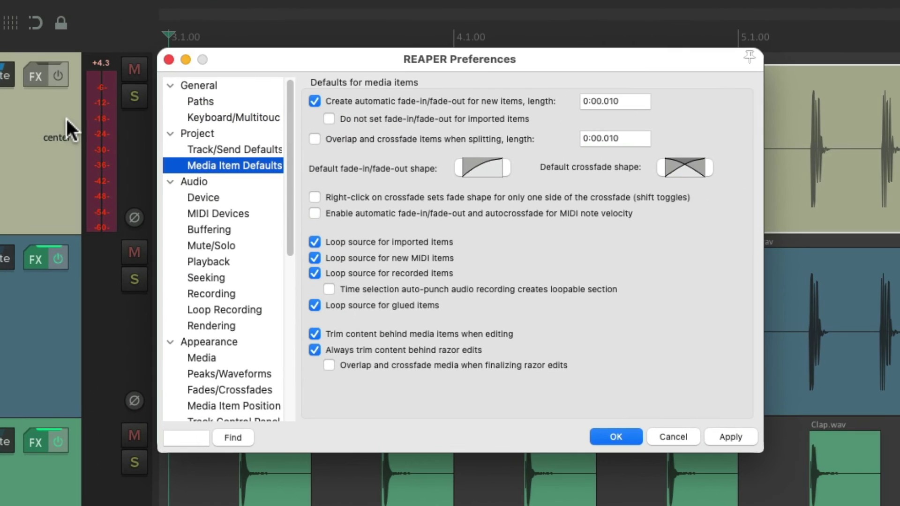
pyautogui.click(616, 437)
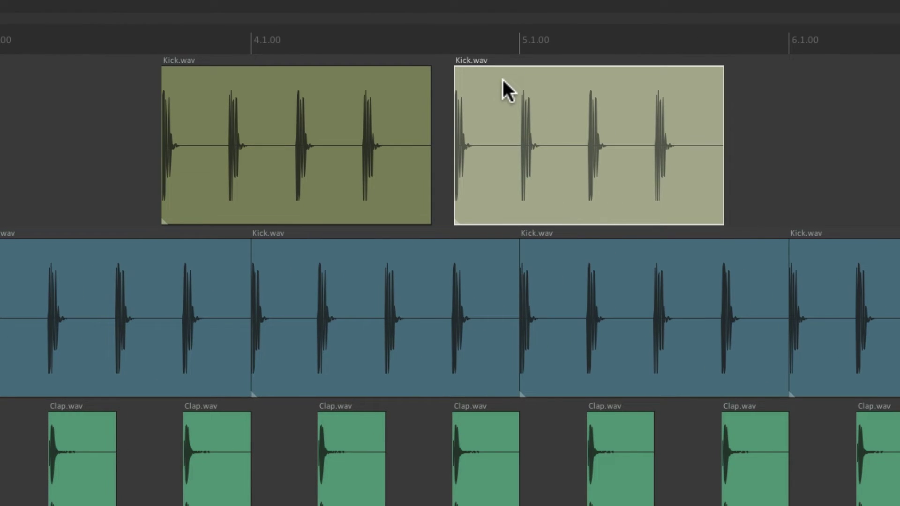
# Overlap the second Kick.wav onto the first to trim it, then switch trimming off in Preferences
pyautogui.moveTo(500, 81); pyautogui.dragTo(303, 101)
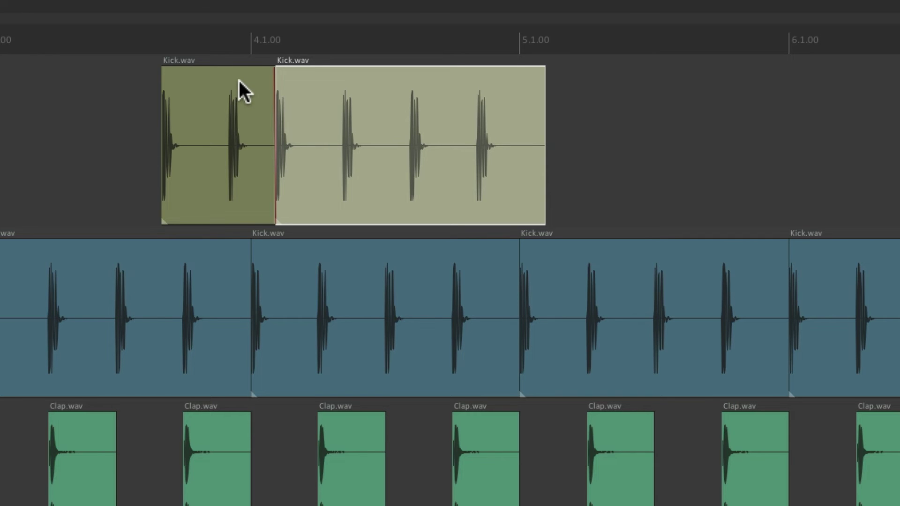
pyautogui.moveTo(377, 97); pyautogui.dragTo(544, 138)
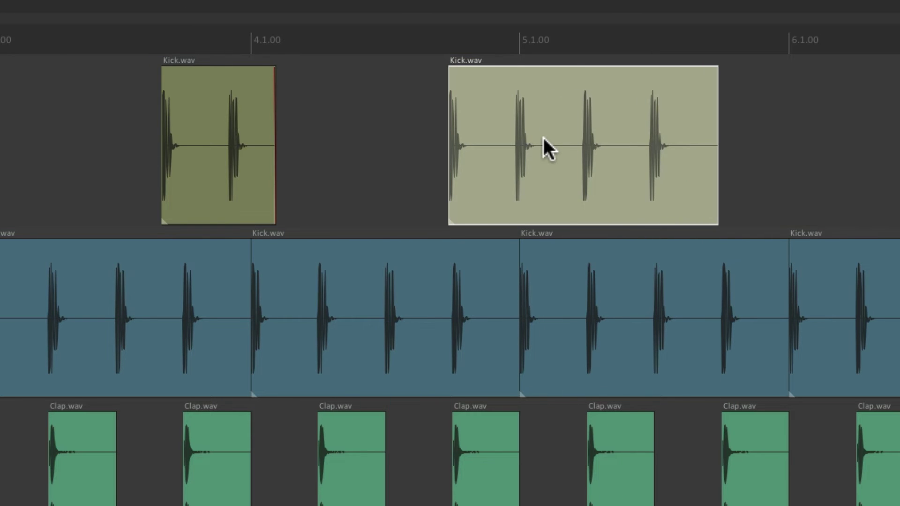
pyautogui.press('super+comma')
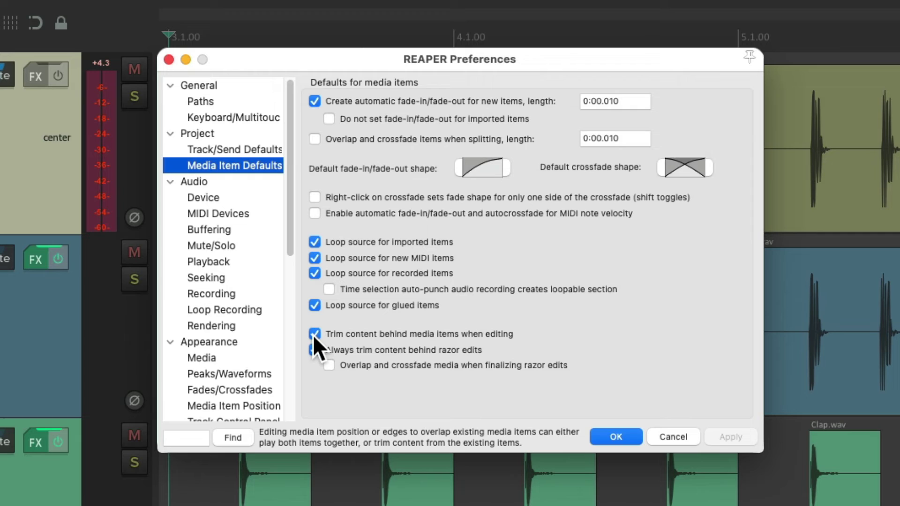
pyautogui.click(313, 333)
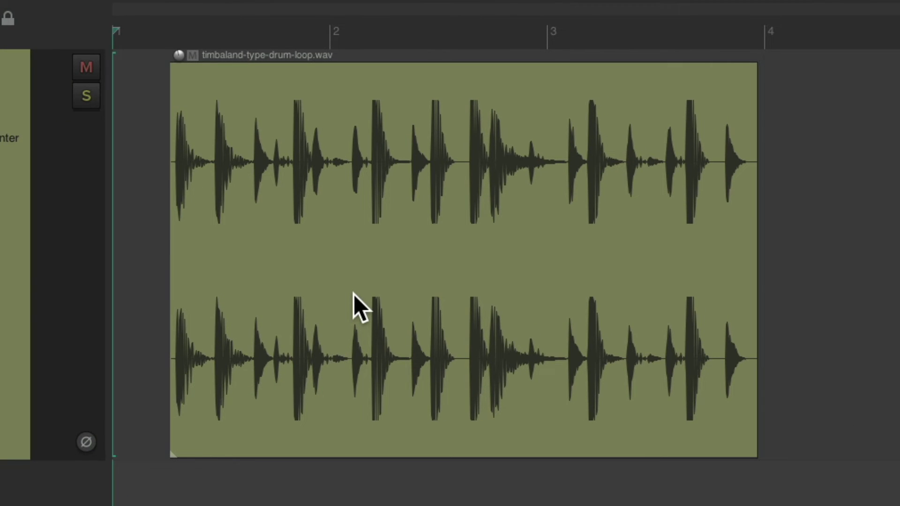
# Razor-select part of the drum loop, move it right leaving a gap, then shift the drum-loop item right
pyautogui.moveTo(263, 218); pyautogui.dragTo(420, 241)
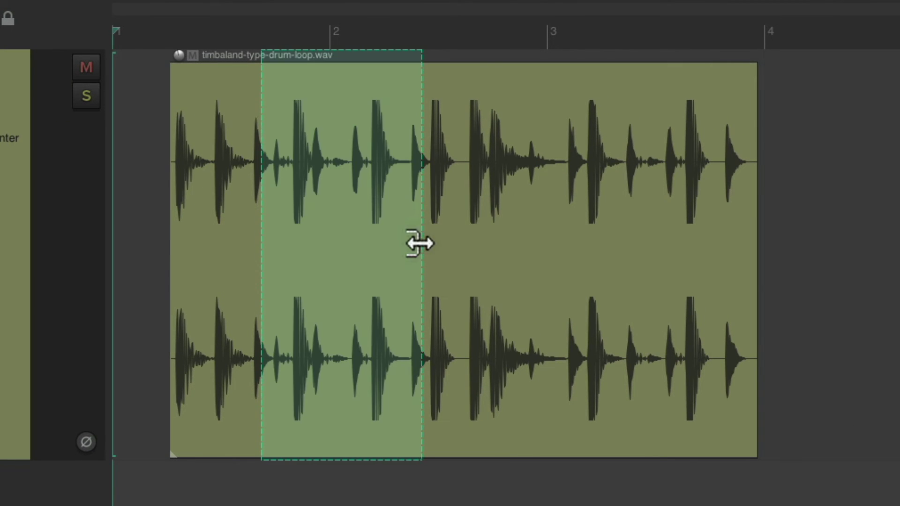
pyautogui.moveTo(349, 164); pyautogui.dragTo(572, 149)
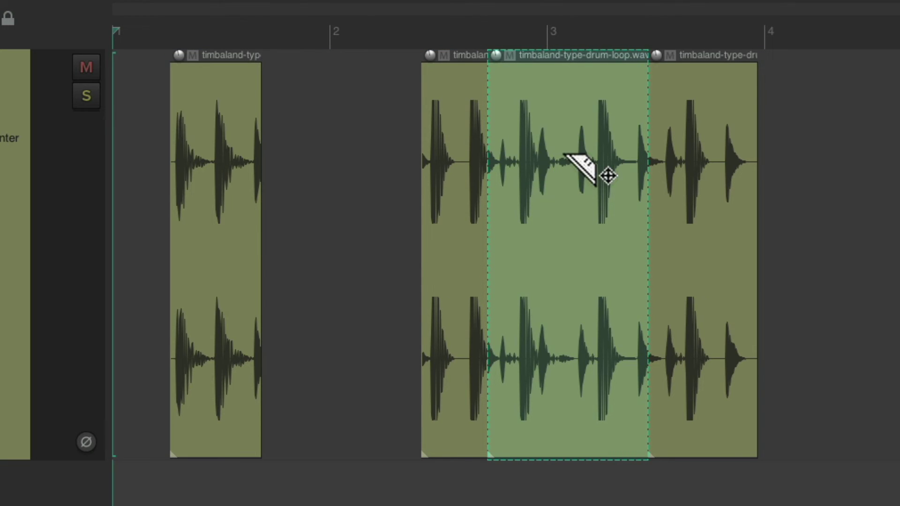
pyautogui.click(568, 167)
pyautogui.moveTo(551, 135); pyautogui.dragTo(836, 141)
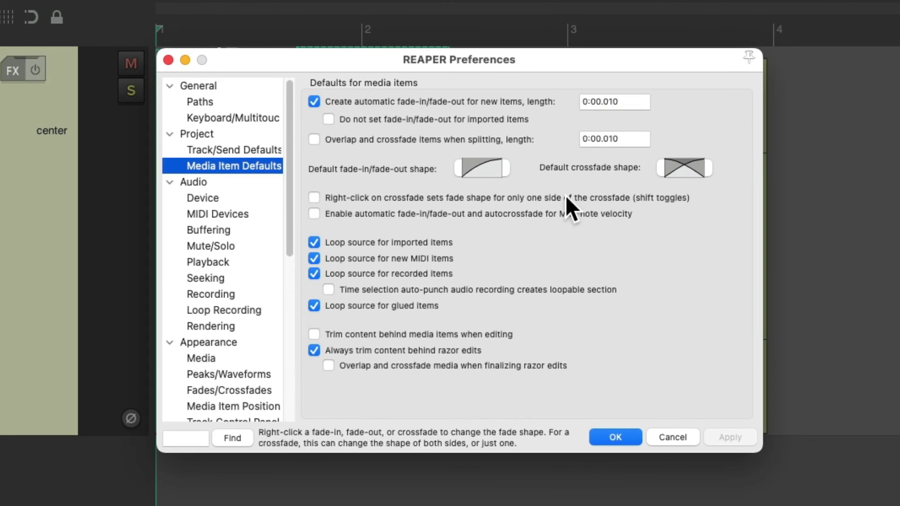
# Turn off 'Always trim content behind razor edits' and move the drum loop's razor section right
pyautogui.click(314, 350)
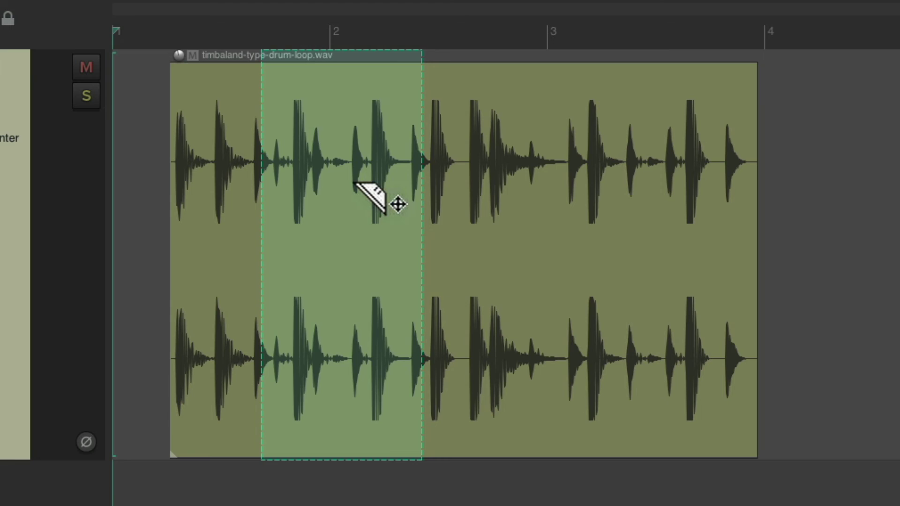
pyautogui.moveTo(398, 204); pyautogui.dragTo(632, 196)
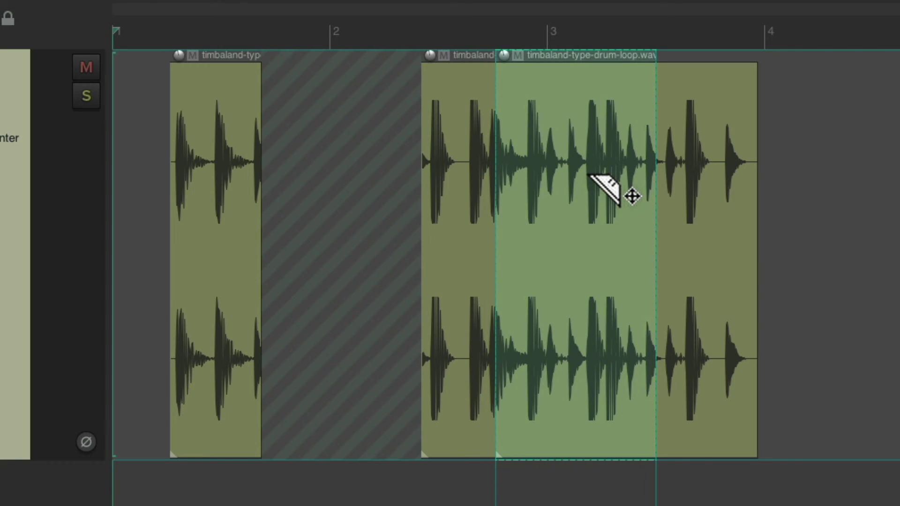
pyautogui.moveTo(632, 196)
pyautogui.mouseDown()
pyautogui.moveTo(595, 195)
pyautogui.moveTo(622, 196)
pyautogui.mouseUp()
pyautogui.moveTo(576, 173)
pyautogui.mouseDown()
pyautogui.moveTo(547, 163)
pyautogui.moveTo(567, 168)
pyautogui.mouseUp()
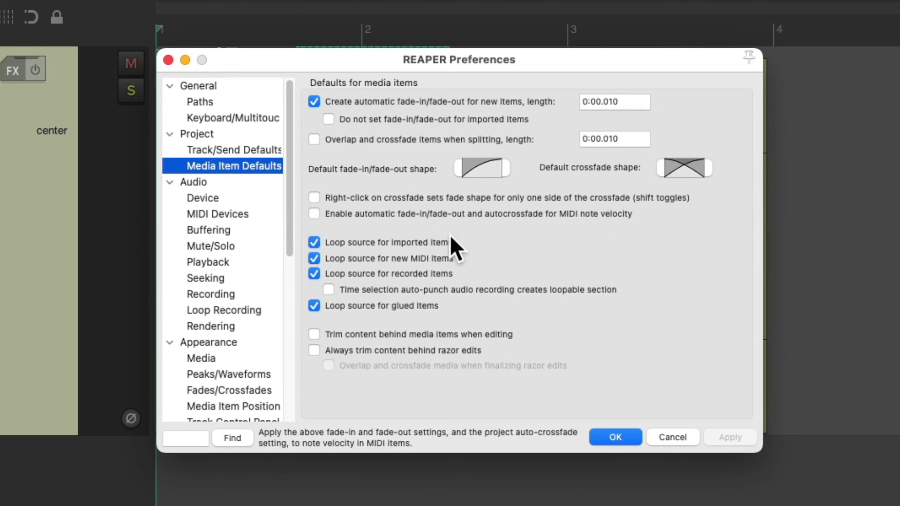
# Re-enable razor trimming plus overlap-and-crossfade on finalize, then move the razor section near bar 3
pyautogui.click(314, 350)
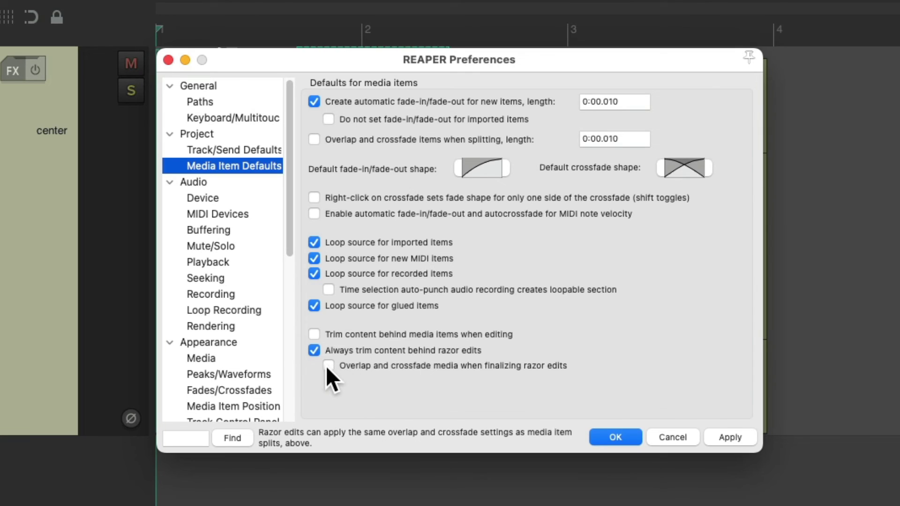
pyautogui.click(328, 366)
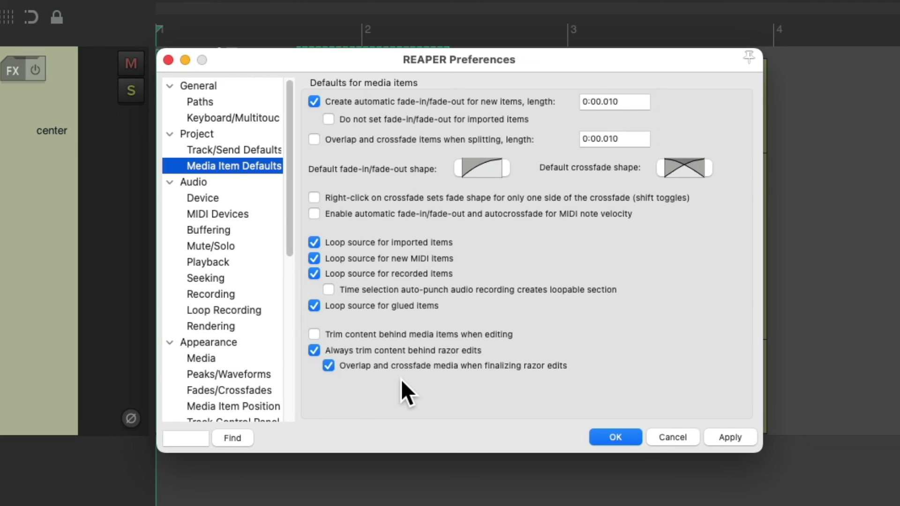
pyautogui.press('Return')
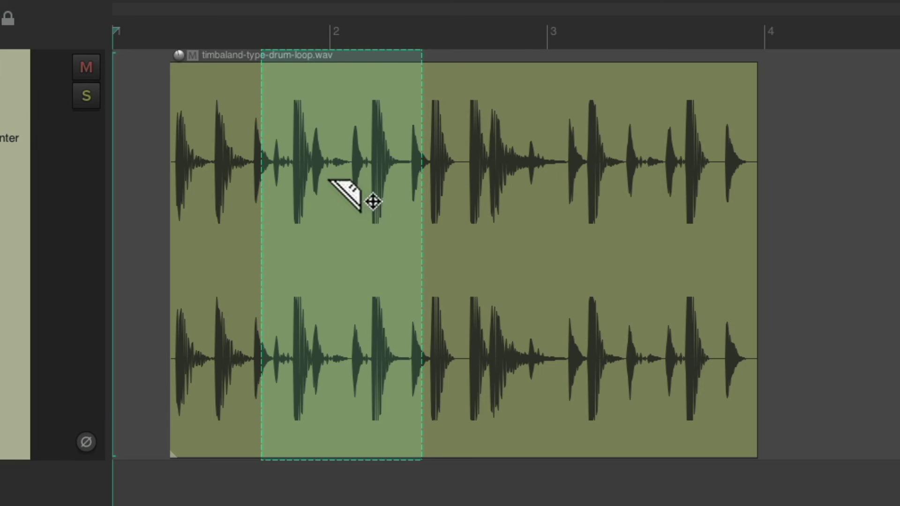
pyautogui.moveTo(373, 202); pyautogui.dragTo(640, 197)
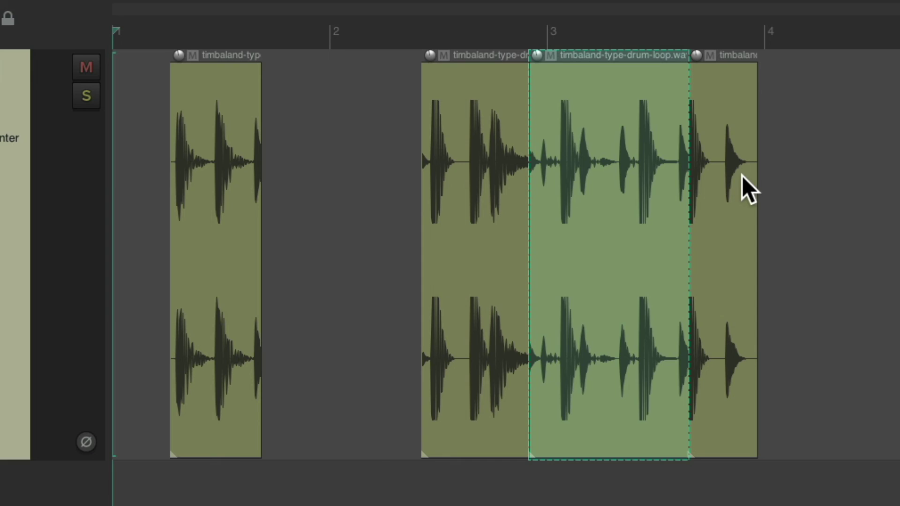
# Commit the razor edit, zoom in on the crossfades, and untick 'Overlap and crossfade media when finalizing razor edits'
pyautogui.click(636, 154)
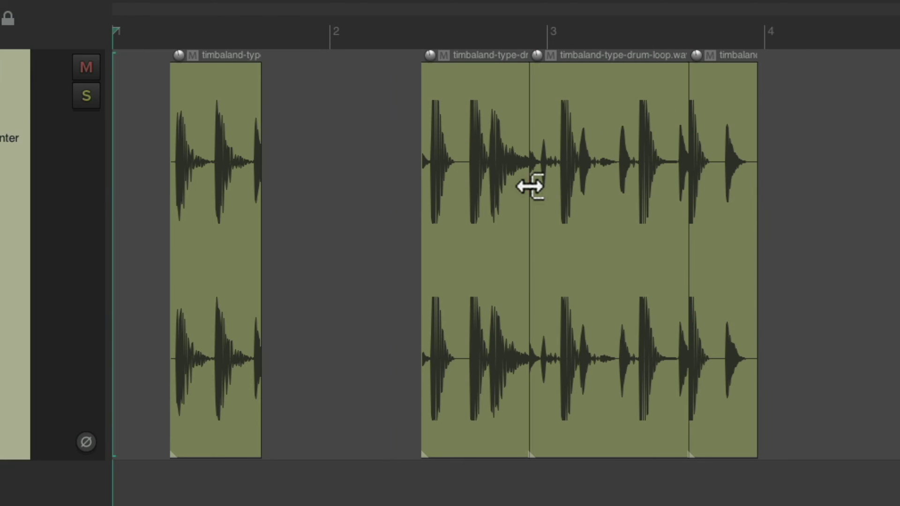
pyautogui.scroll(10, 539, 192)
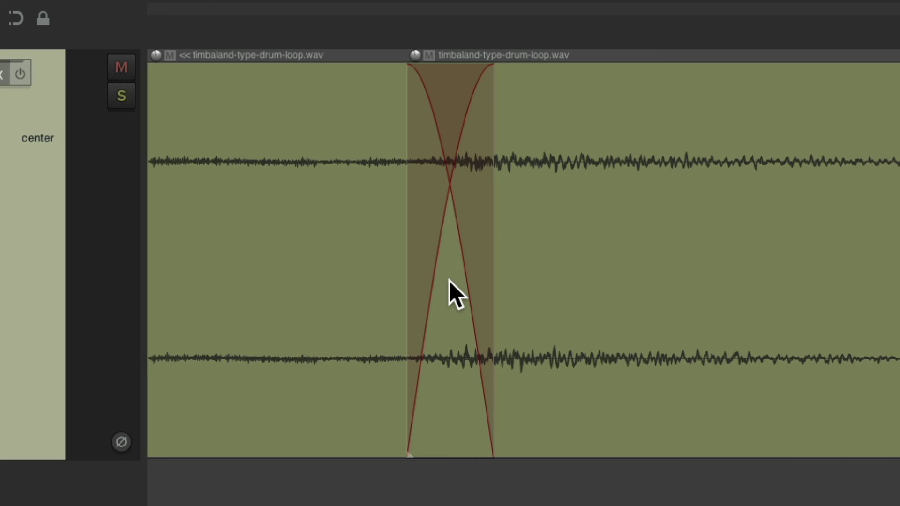
pyautogui.scroll(-10, 449, 280)
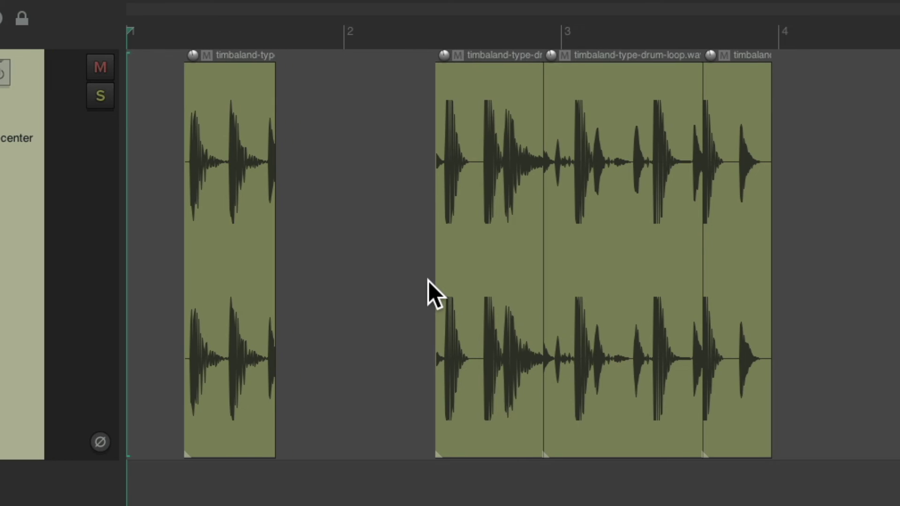
pyautogui.scroll(10, 670, 234)
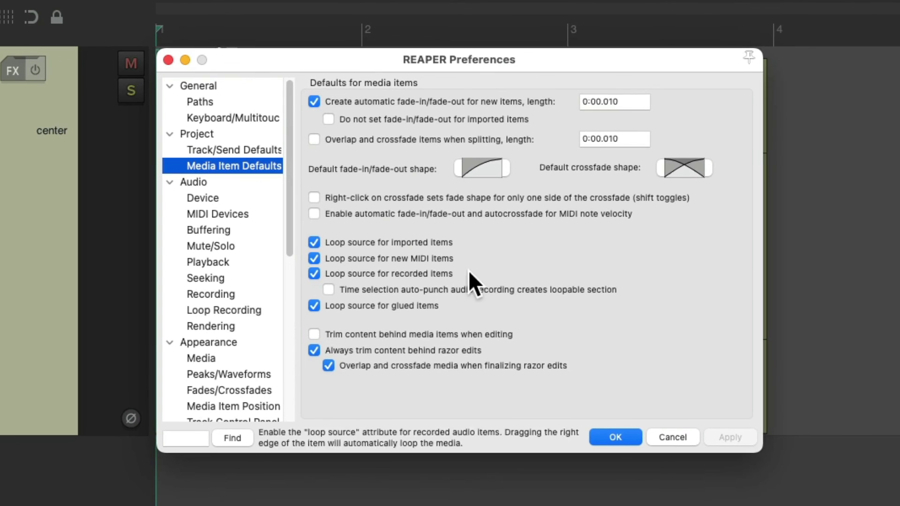
pyautogui.click(328, 365)
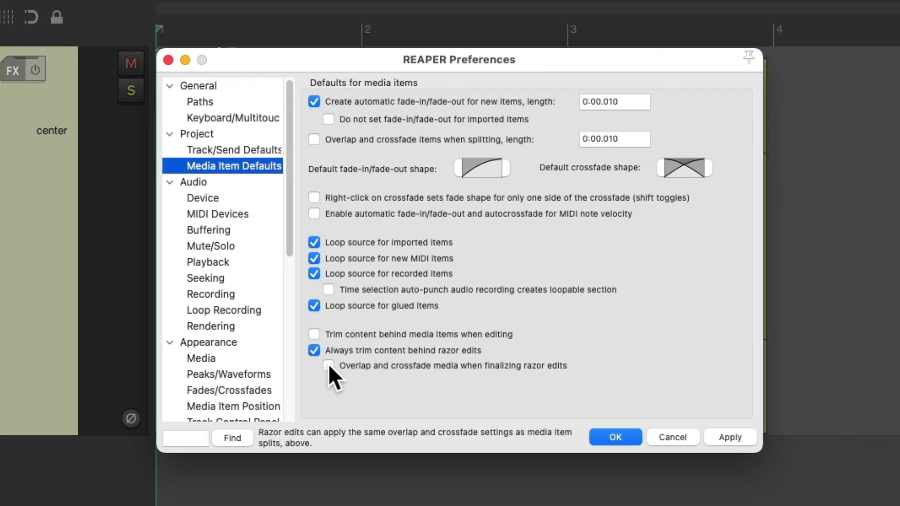